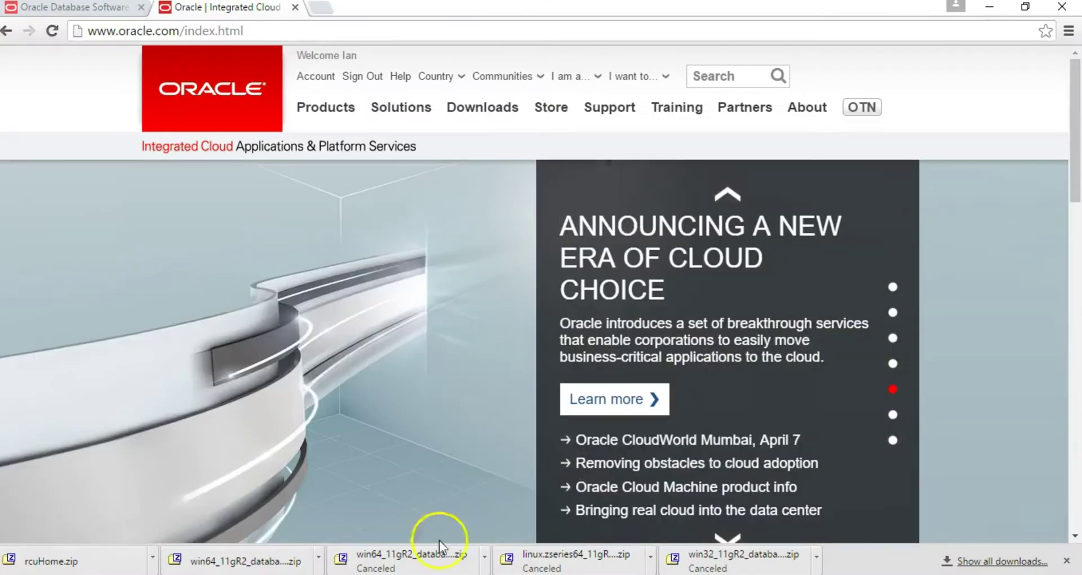
- Go from oracle.com through Downloads > Middleware to the Business Intelligence Suite EE downloads
left_click(269, 27)
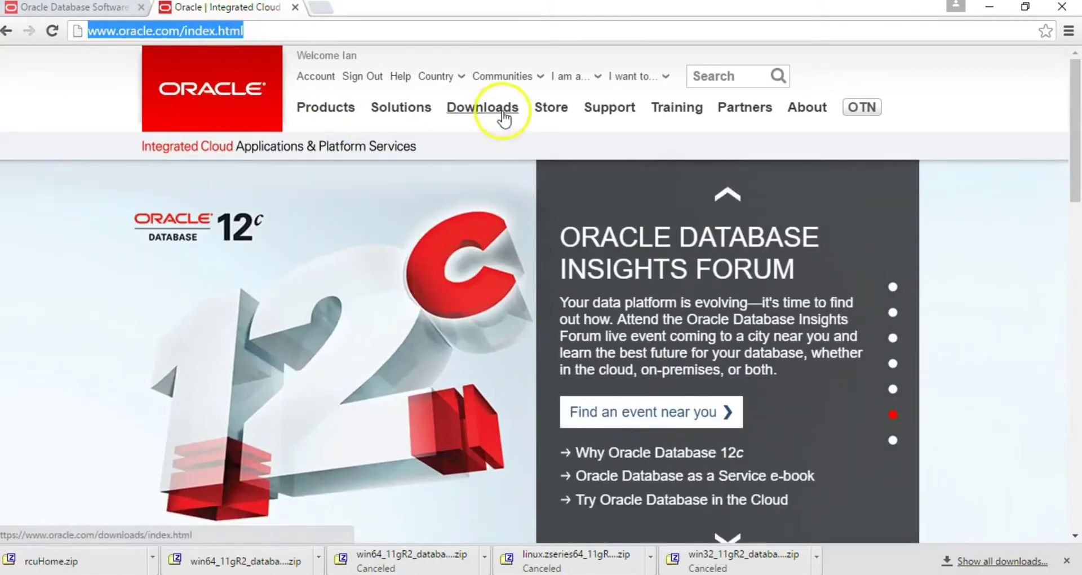
left_click(503, 118)
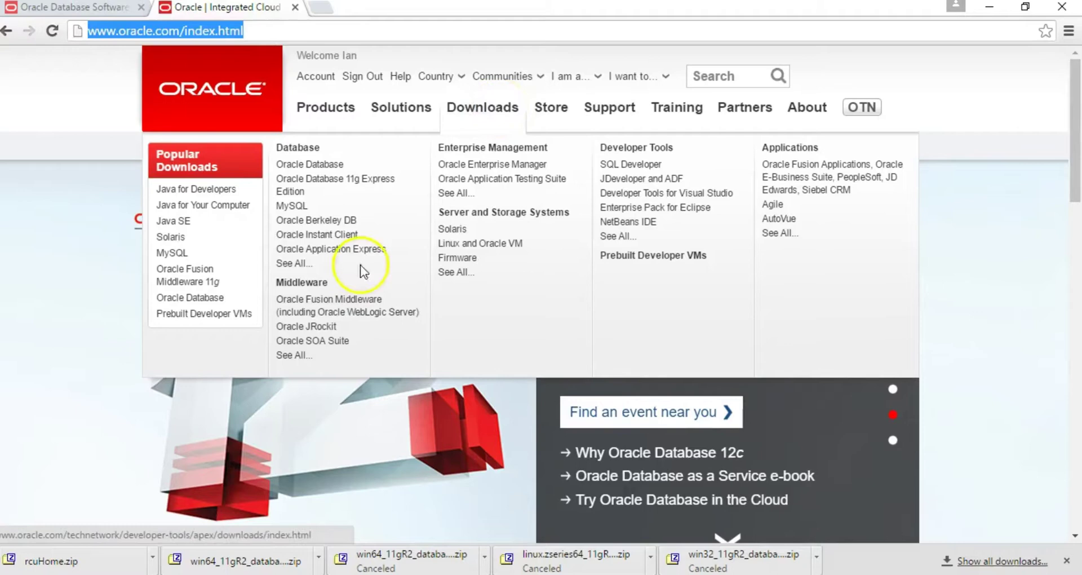
left_click(312, 286)
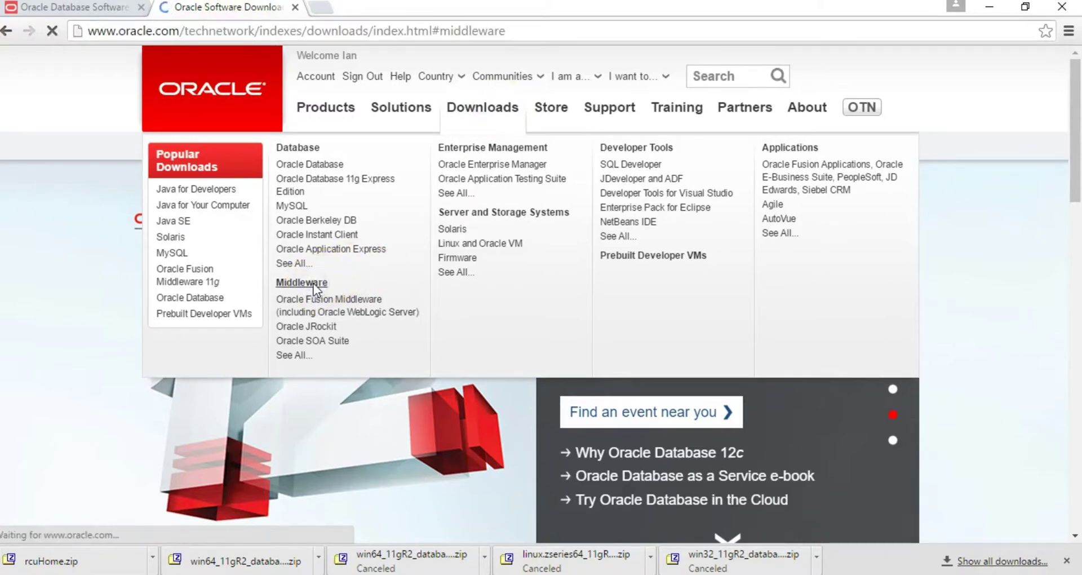
scroll(472, 294, "down", 2)
scroll(473, 294, "up", 2)
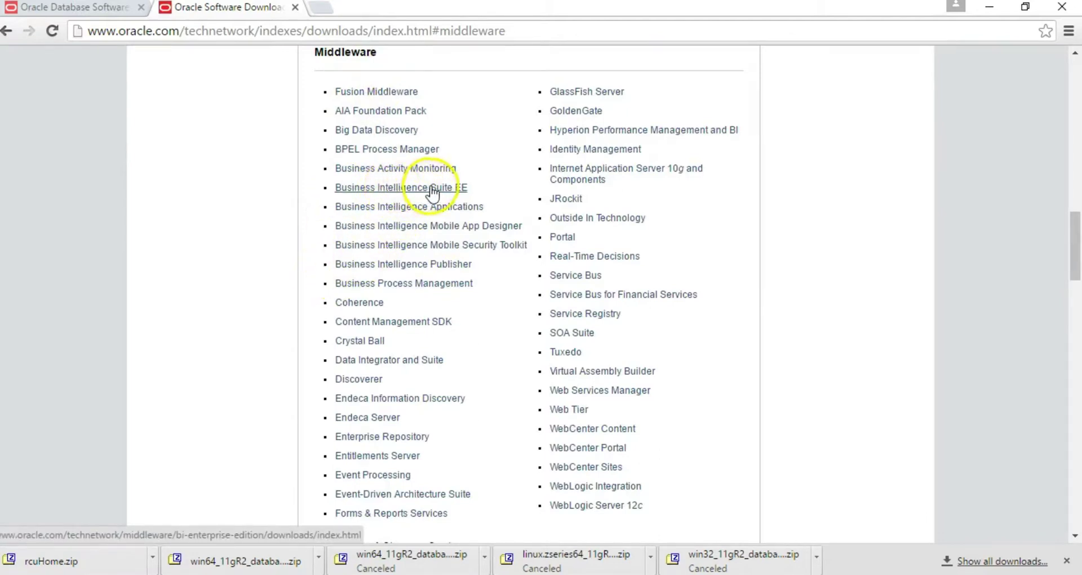
left_click(443, 189)
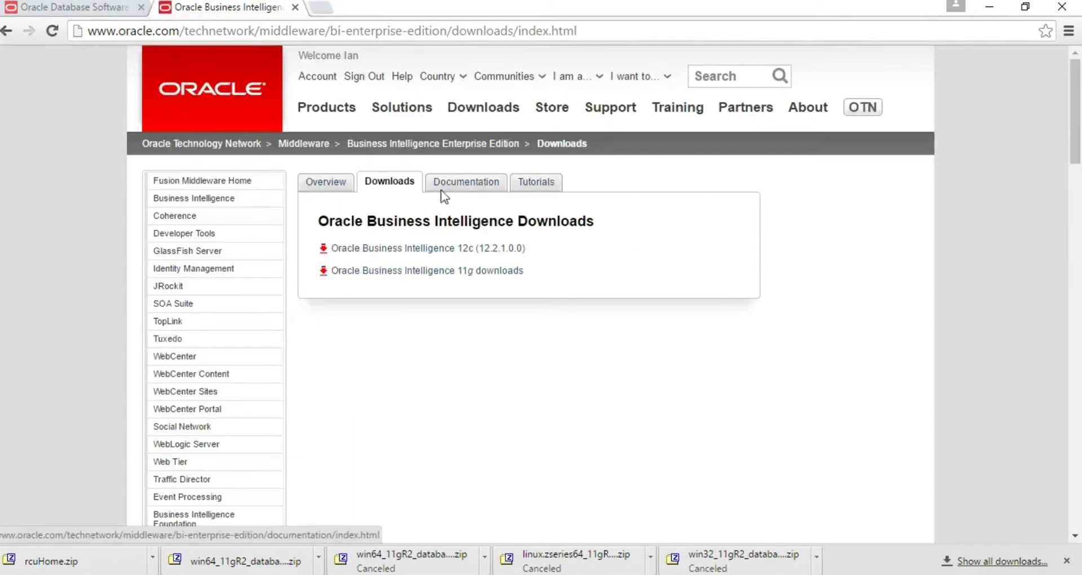
- Open the Oracle Business Intelligence 11g downloads page and accept the OTN license agreement
left_click(379, 271)
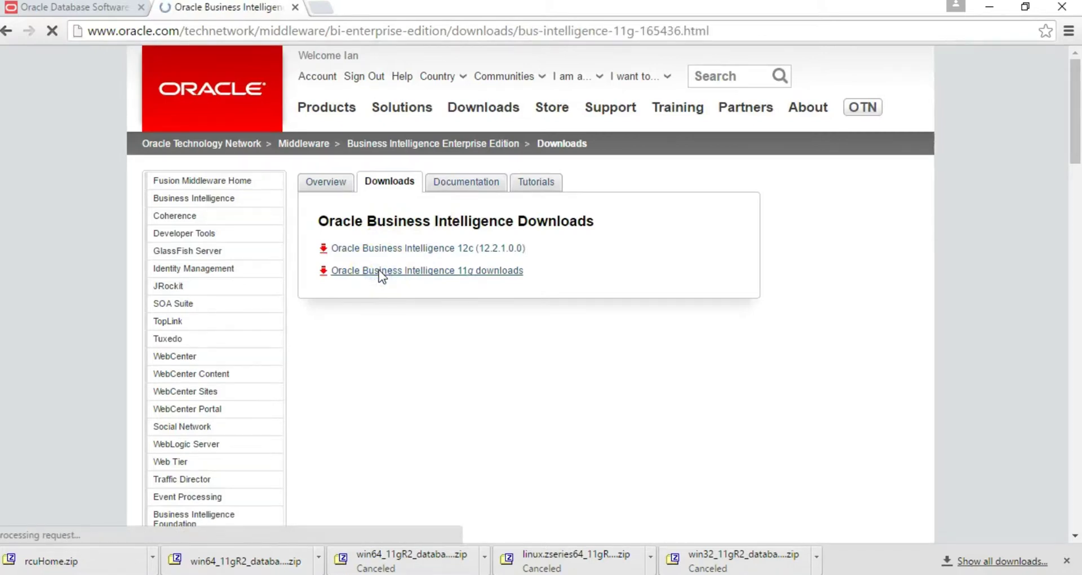
scroll(444, 293, "down", 1)
scroll(444, 293, "down", 2)
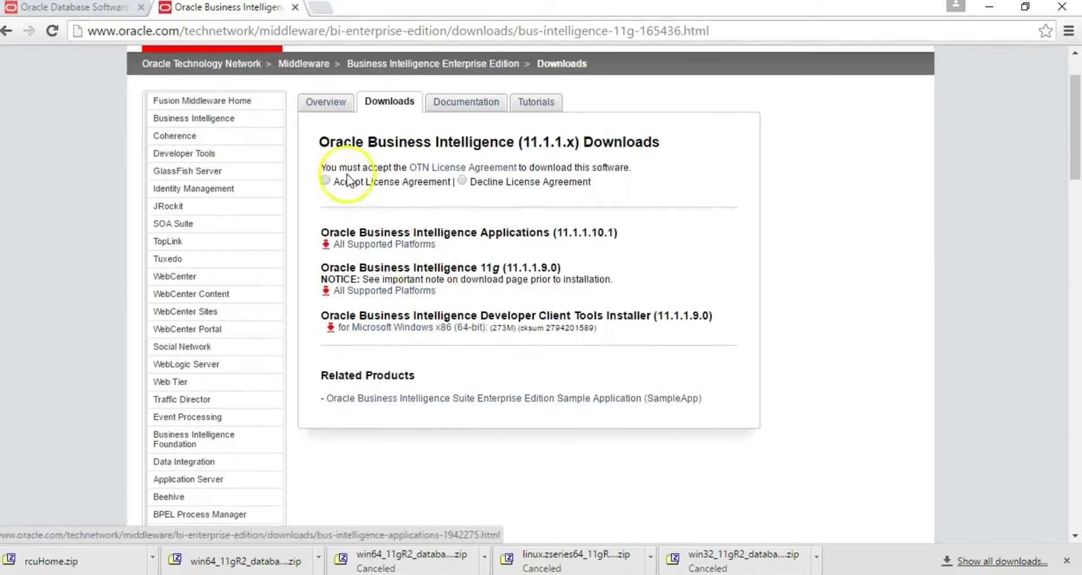
left_click(325, 180)
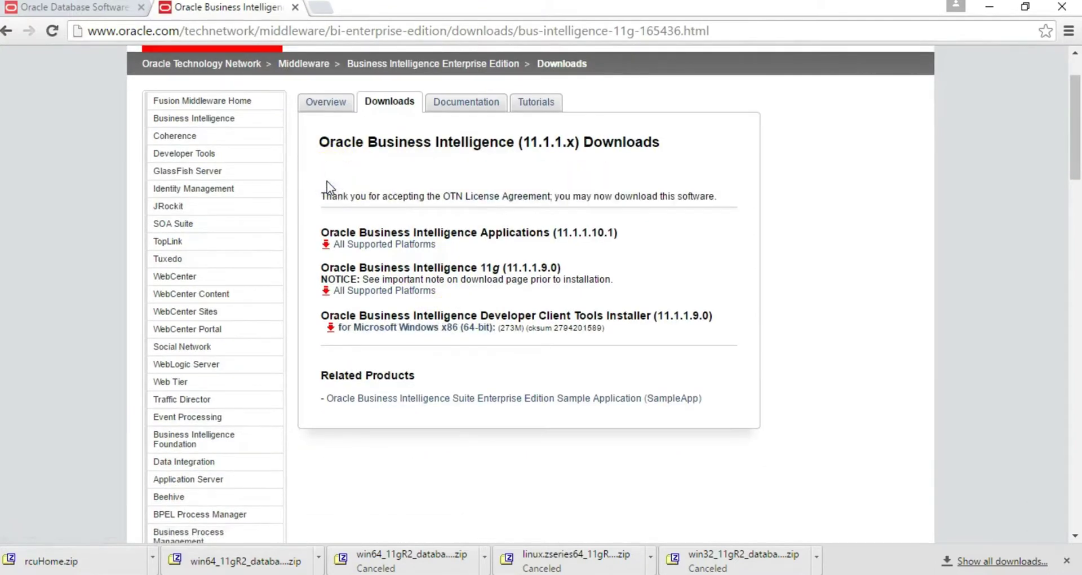
- Open the 11.1.1.9.0 All Supported Platforms downloads, accept the license, and scroll to the file lists
left_click(367, 291)
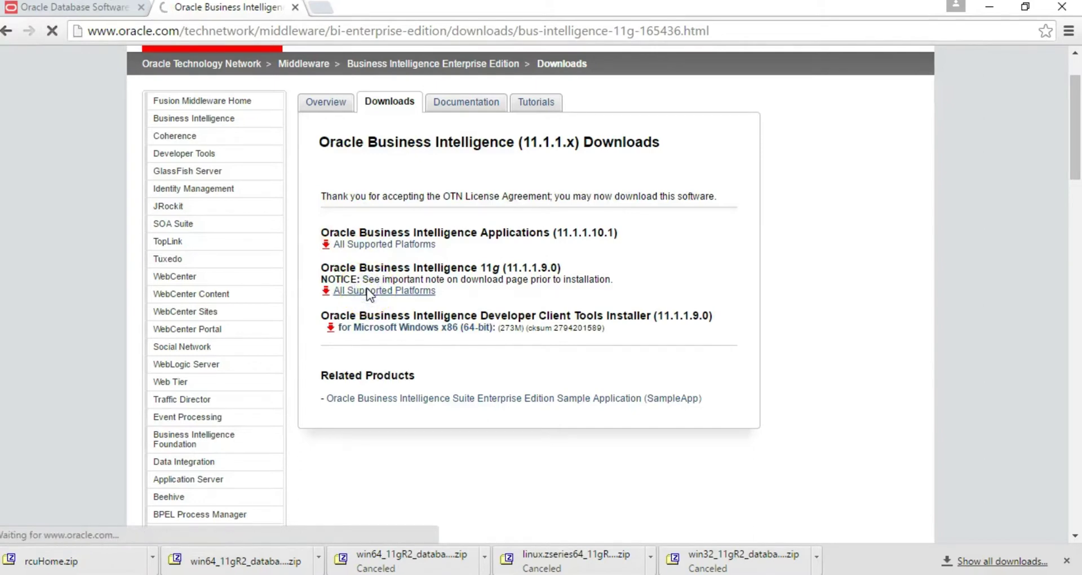
left_click(359, 265)
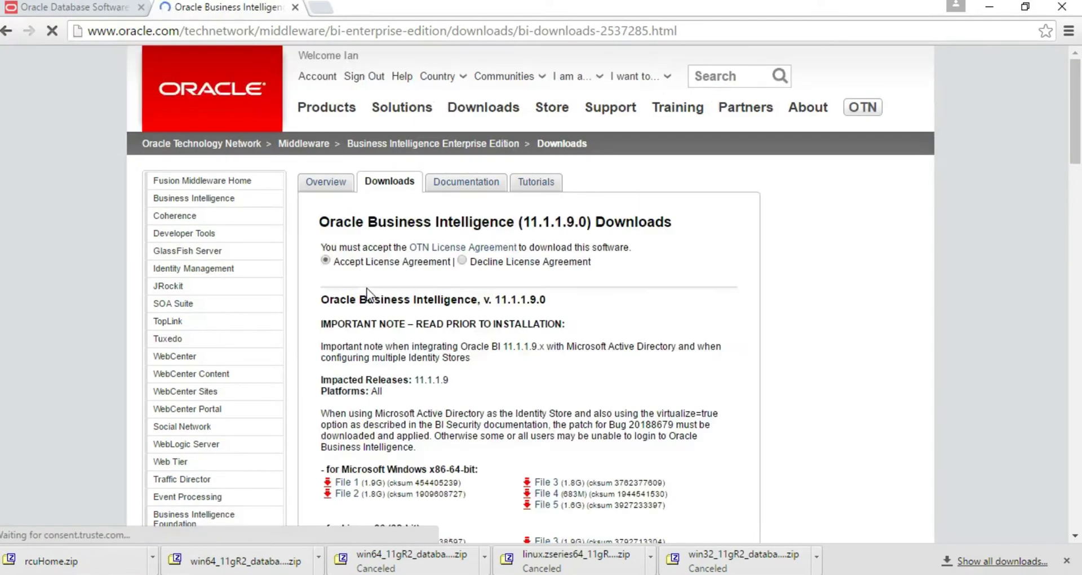
left_click(326, 260)
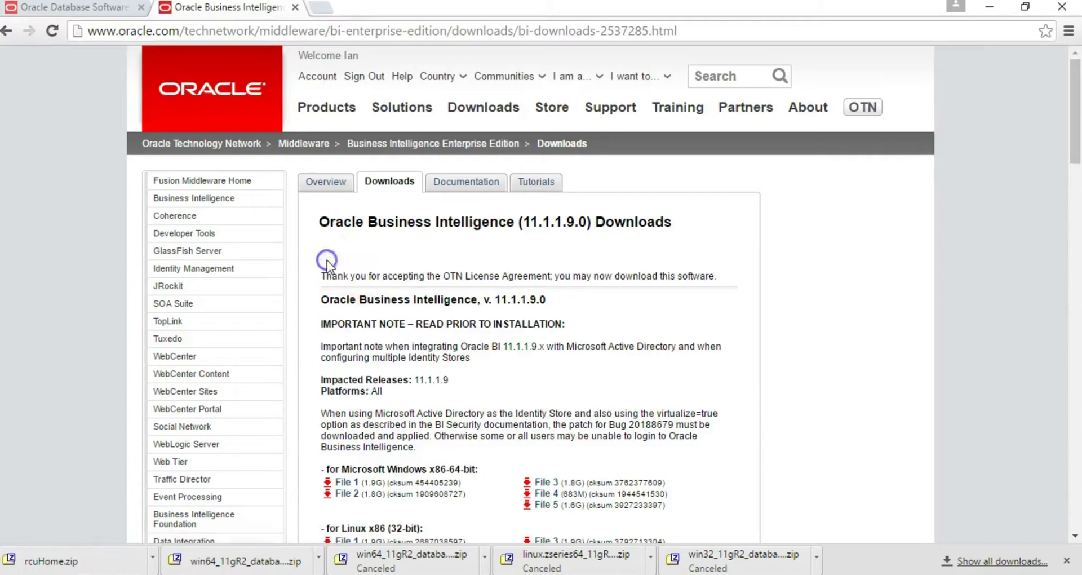
scroll(381, 273, "down", 2)
scroll(381, 273, "down", 3)
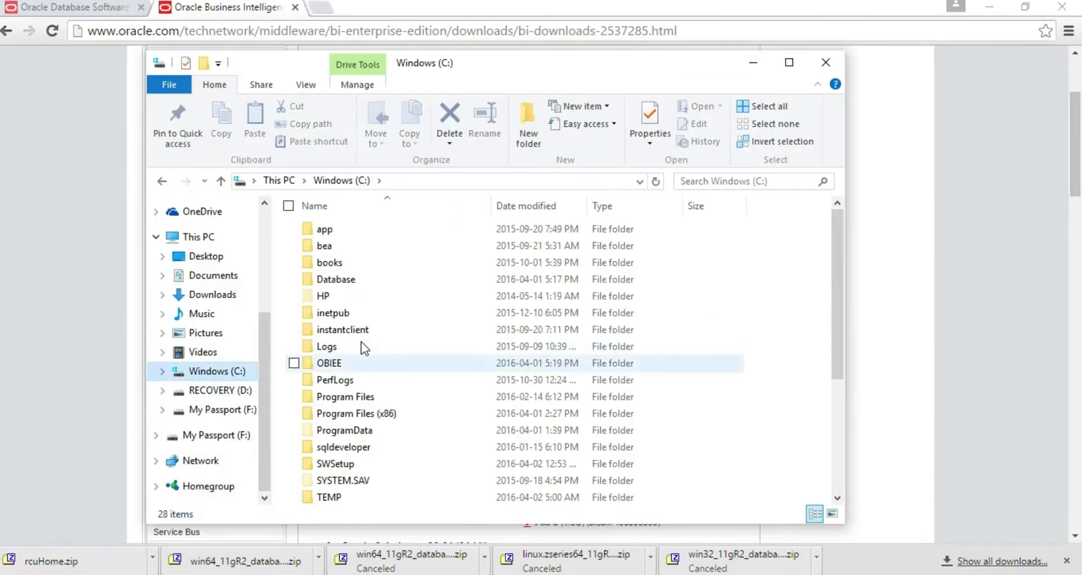
- Open the folder C:\OBIEE\bishiphome\Disk1 in File Explorer
left_click(343, 367)
double_click(343, 367)
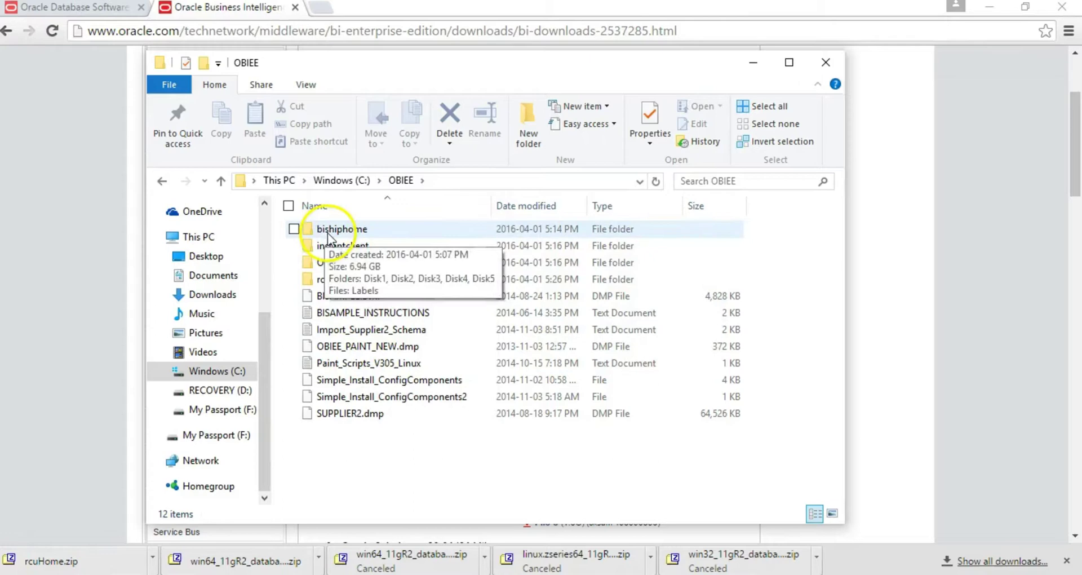
double_click(350, 232)
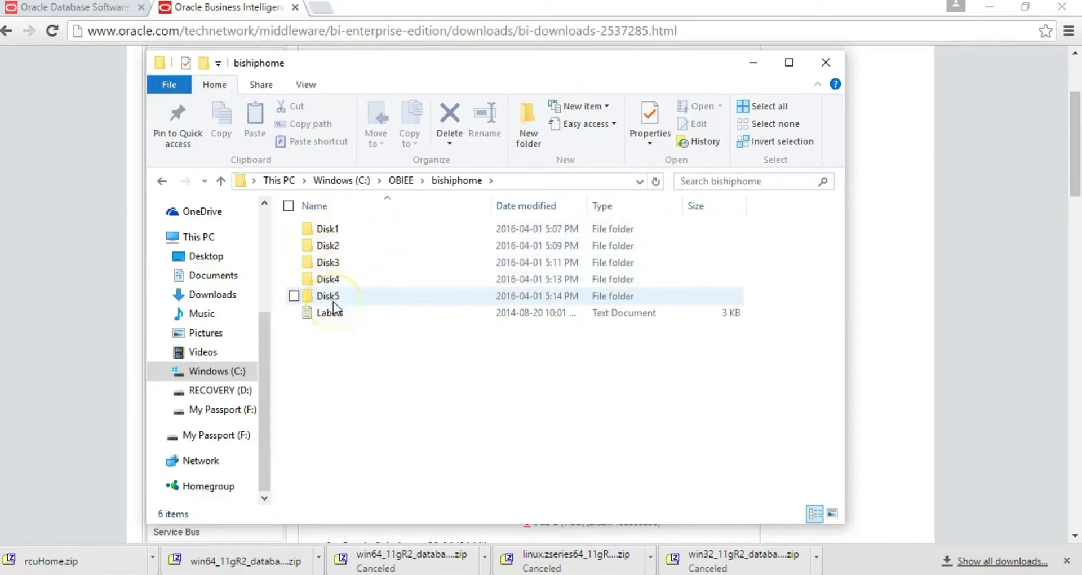
mouse_move(336, 307)
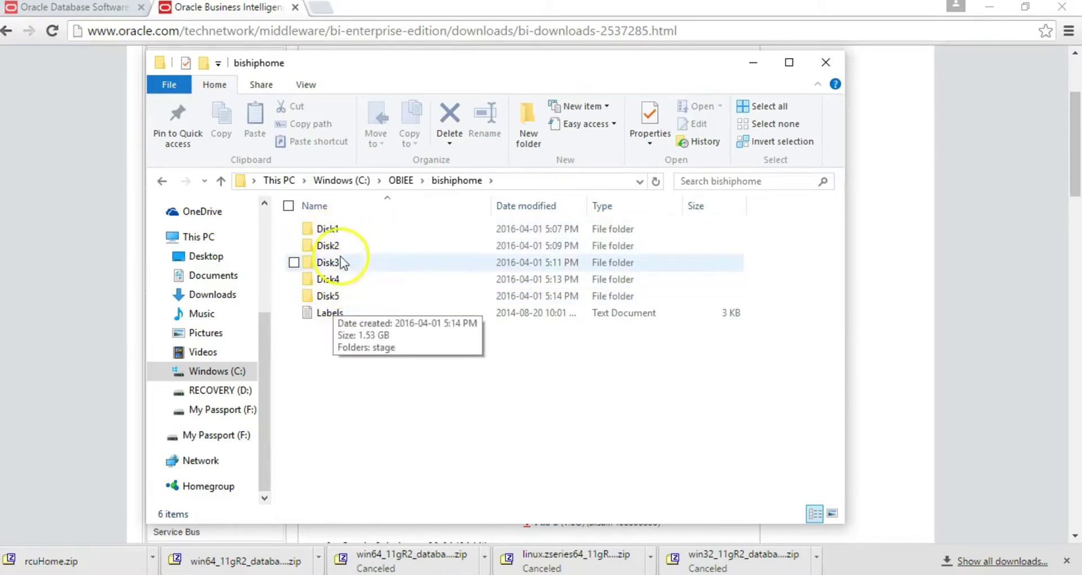
left_click(330, 231)
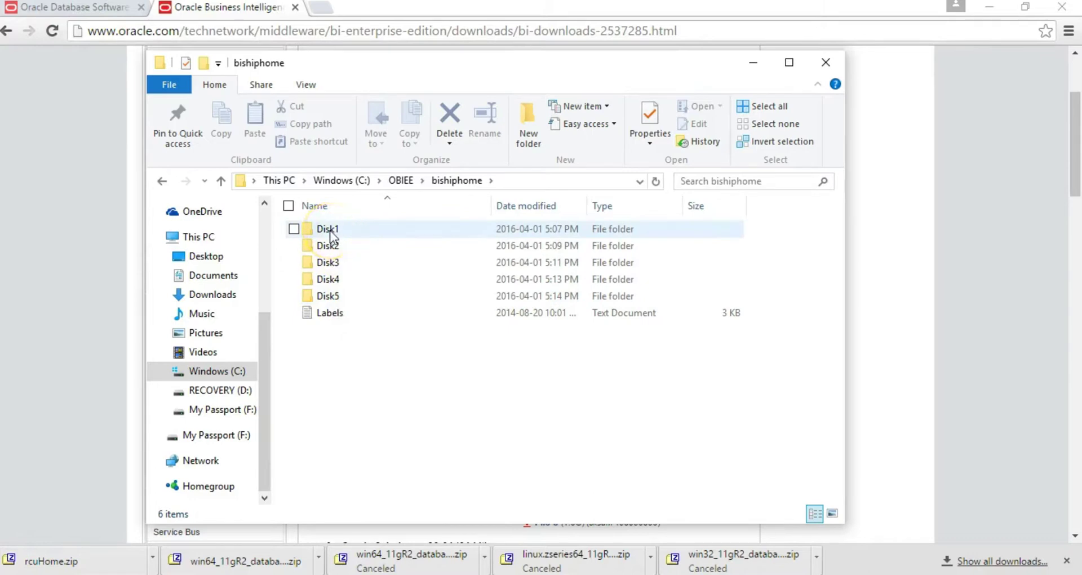
double_click(331, 230)
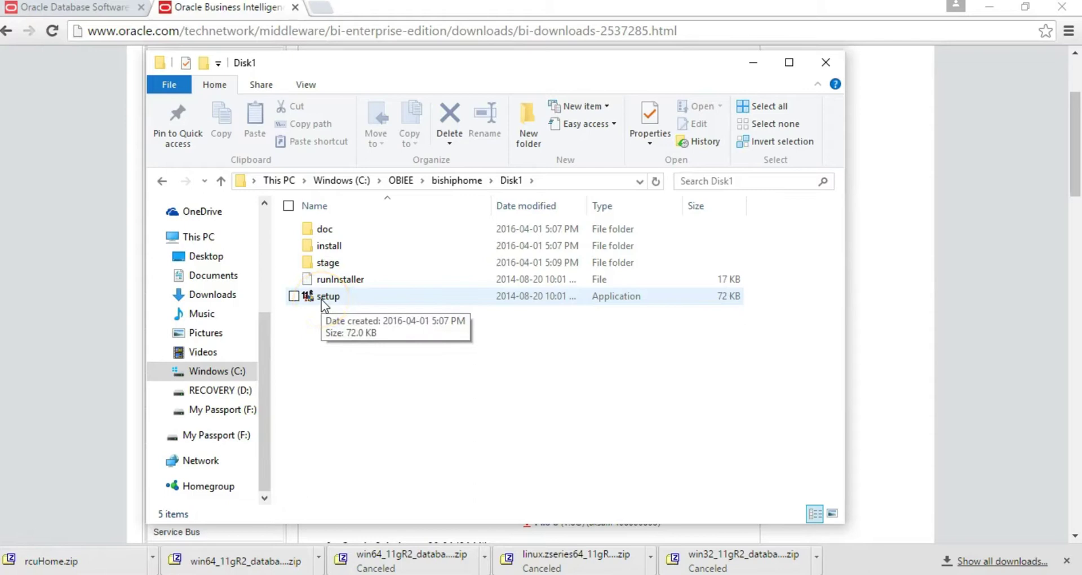
- Run the Disk1 setup application as administrator
left_click(322, 299)
right_click(321, 299)
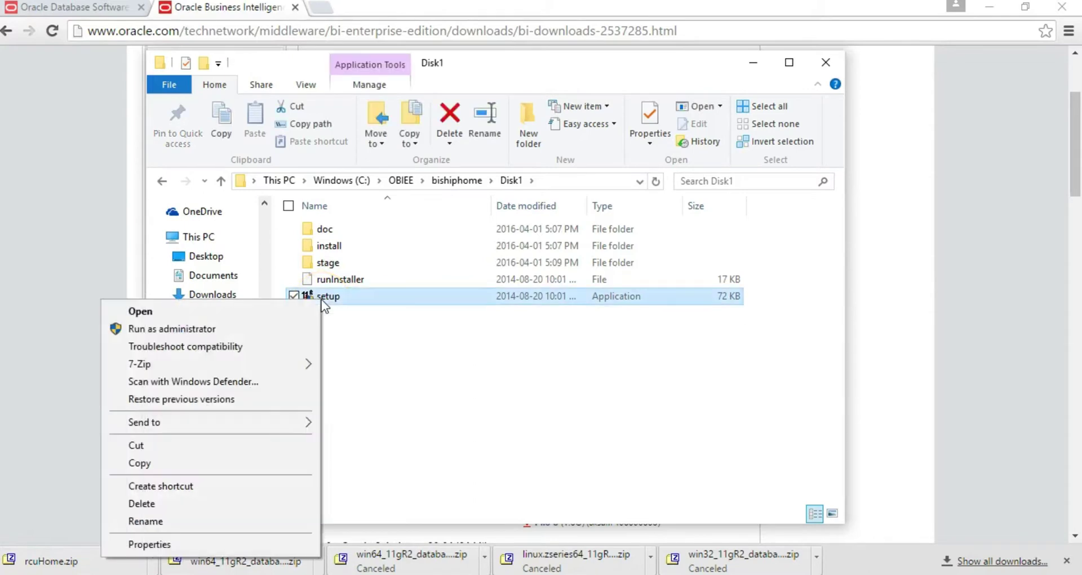
left_click(263, 329)
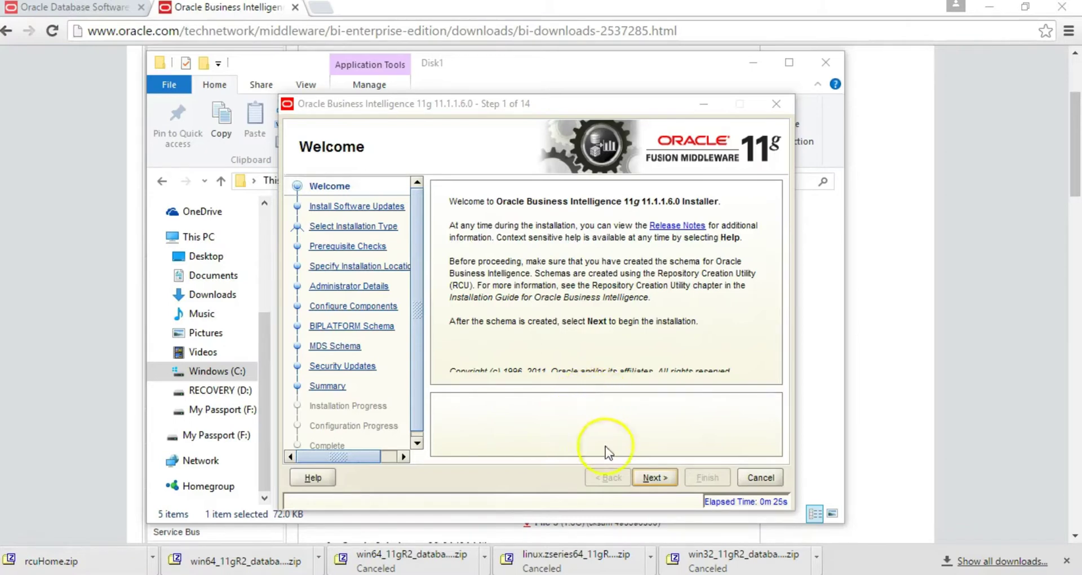
- Choose Skip Software Updates and keep Simple Install, proceeding past the failed OS certification check
left_click(655, 478)
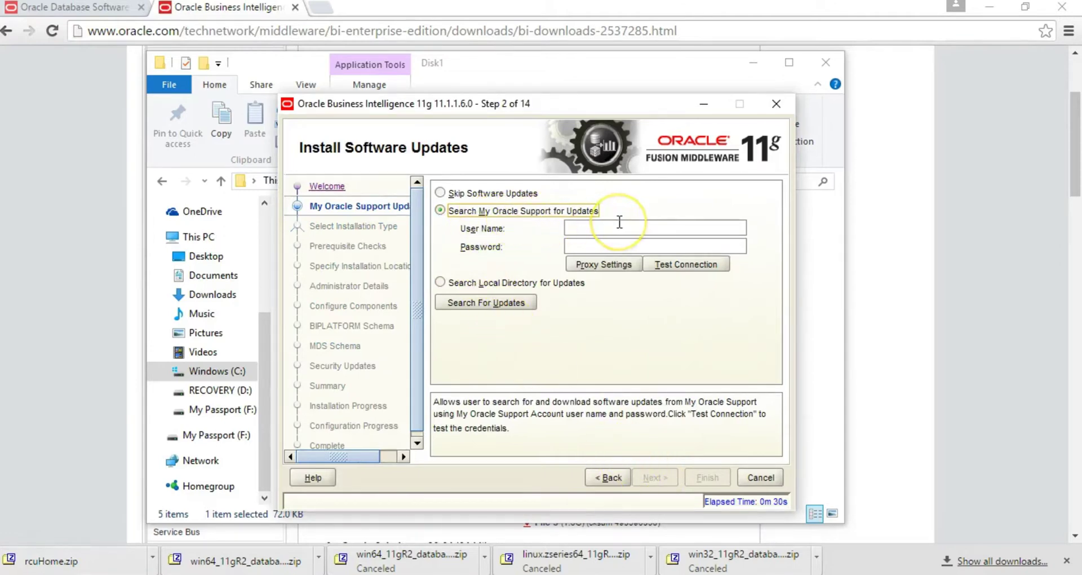
left_click(566, 228)
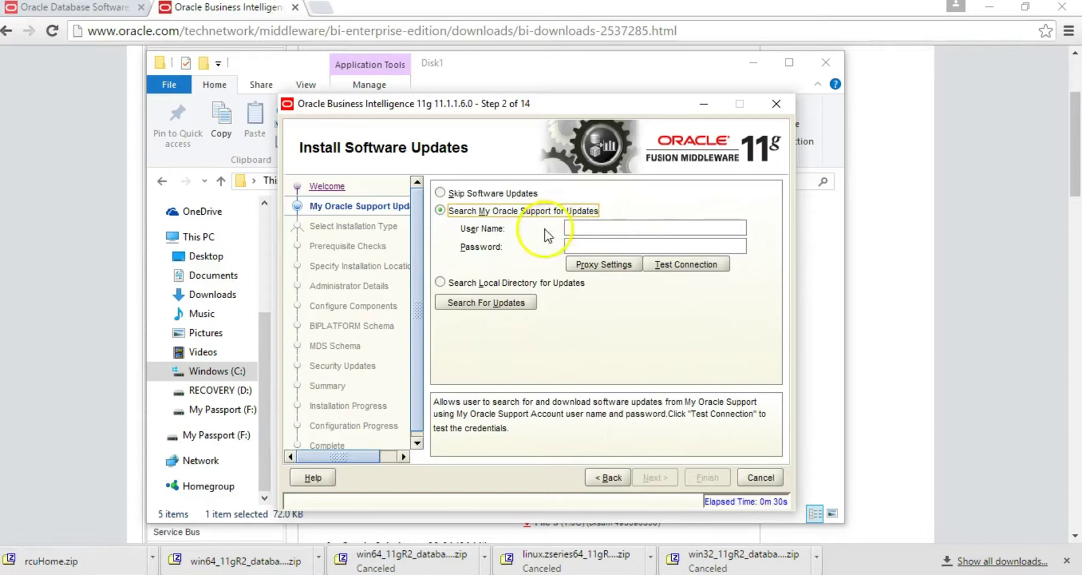
left_click(441, 192)
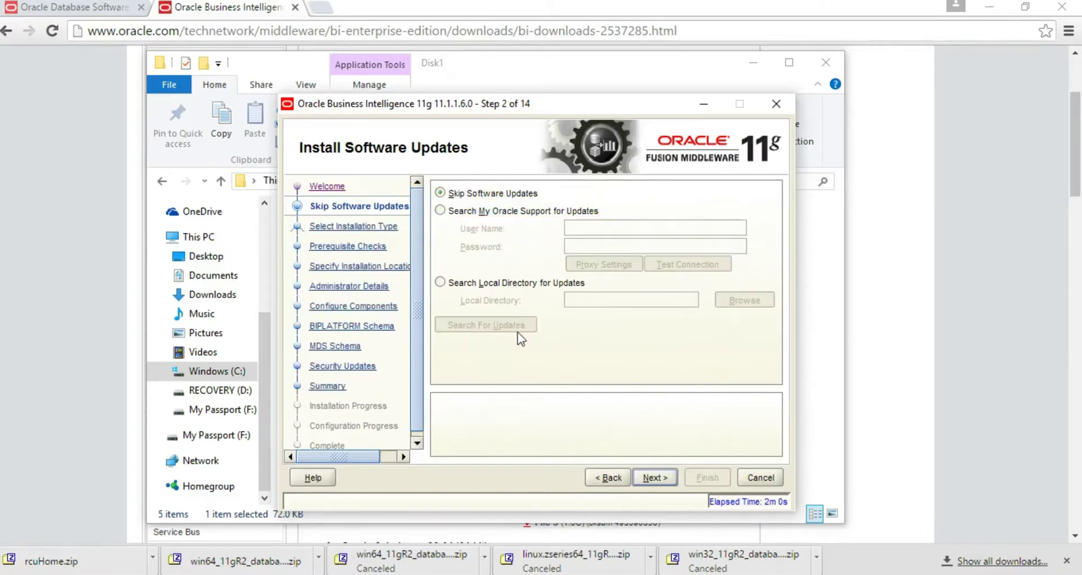
key("Return")
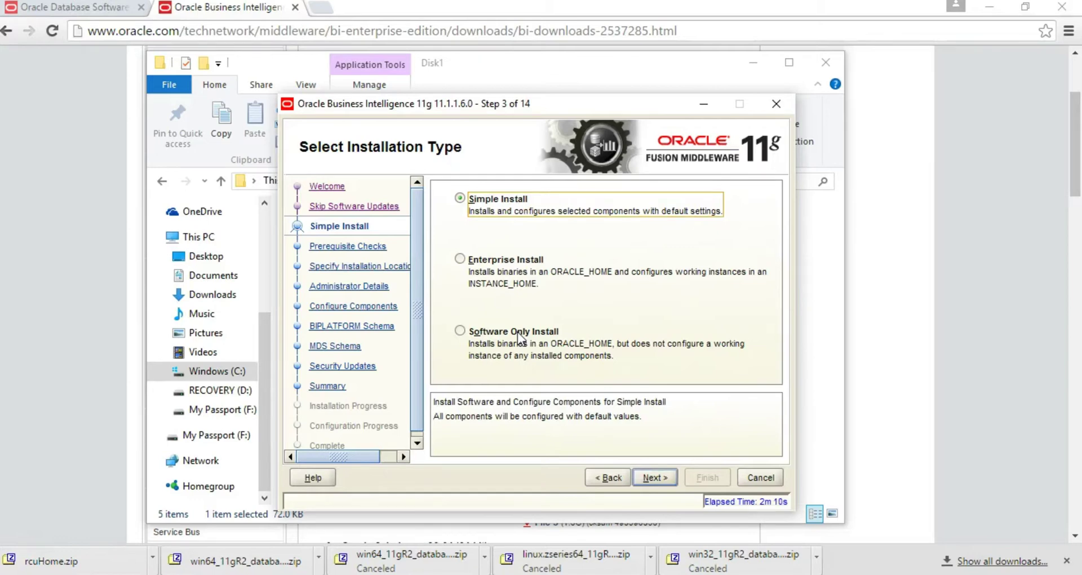
key("Return")
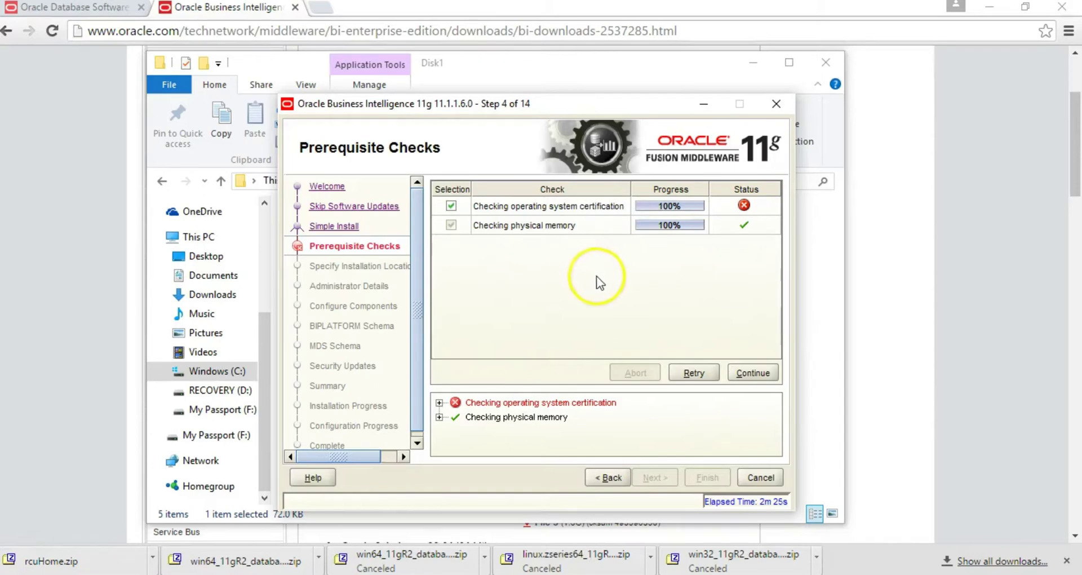
left_click(746, 371)
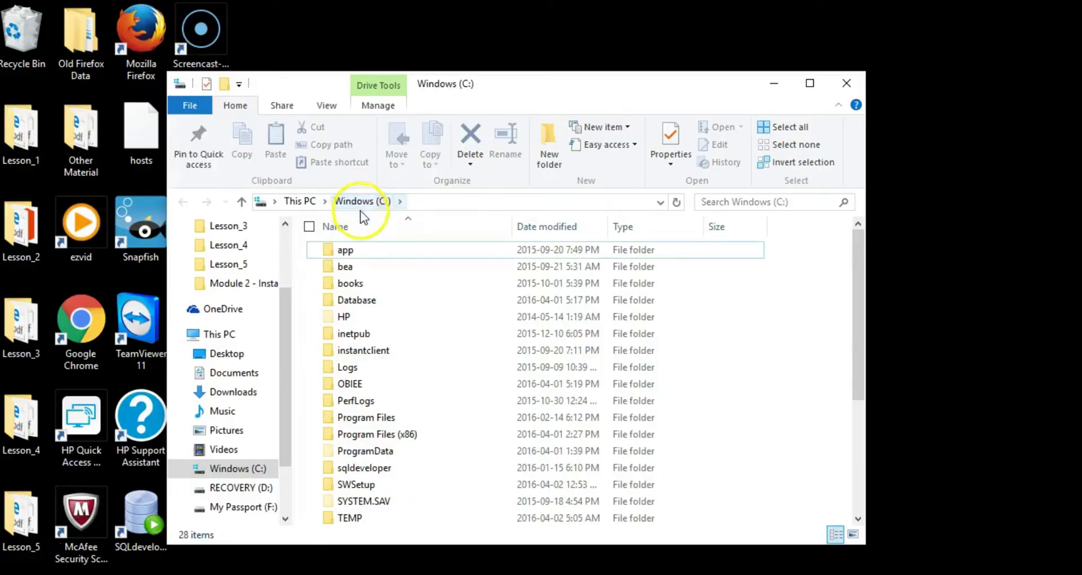
- Create a folder named Middleware on C:, confirm it is empty, and return to C:
left_click(546, 149)
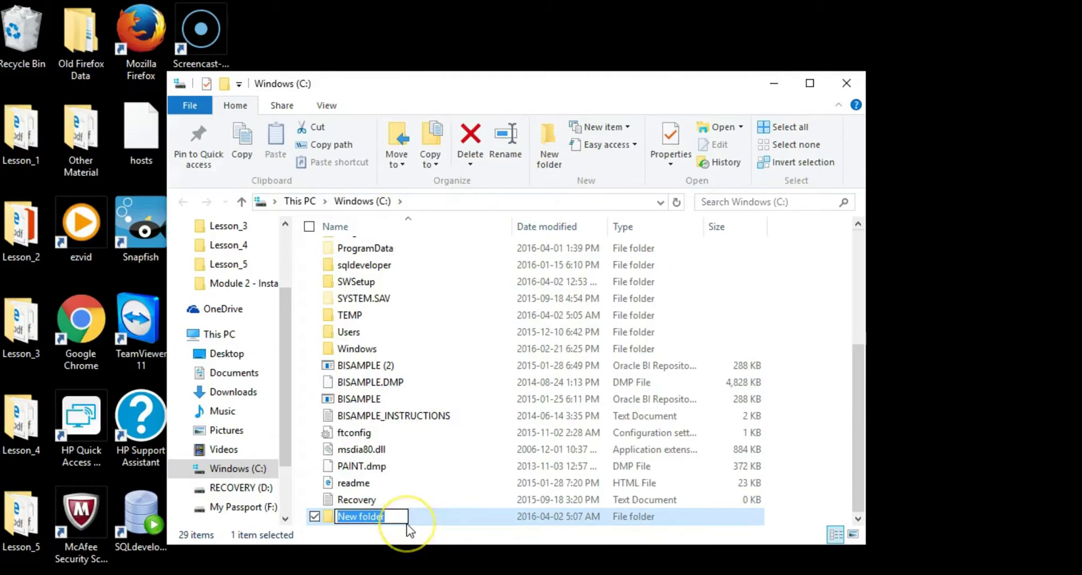
type("Middl")
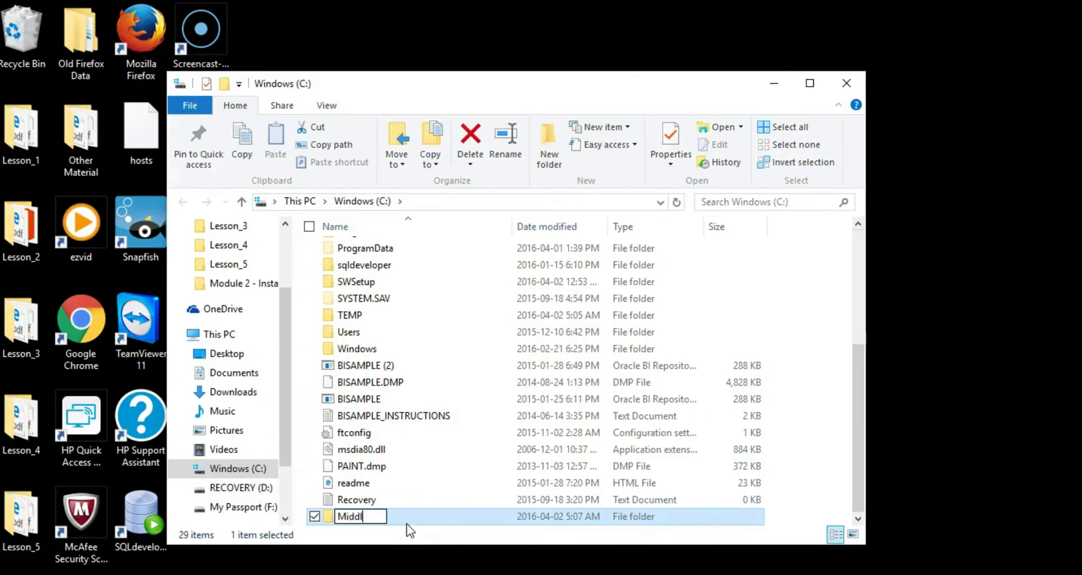
type("eware")
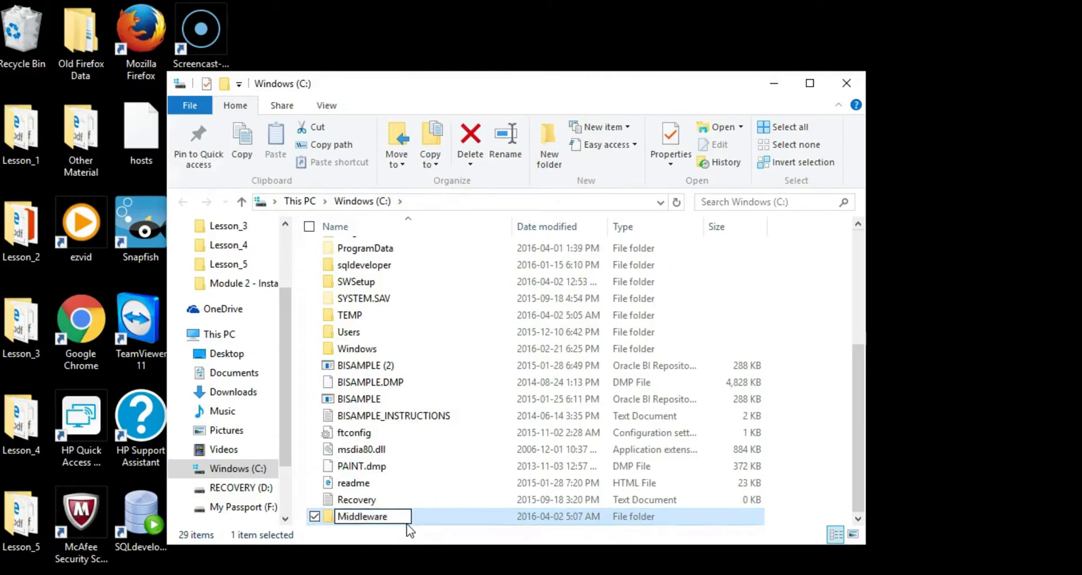
left_click(796, 360)
left_click(377, 517)
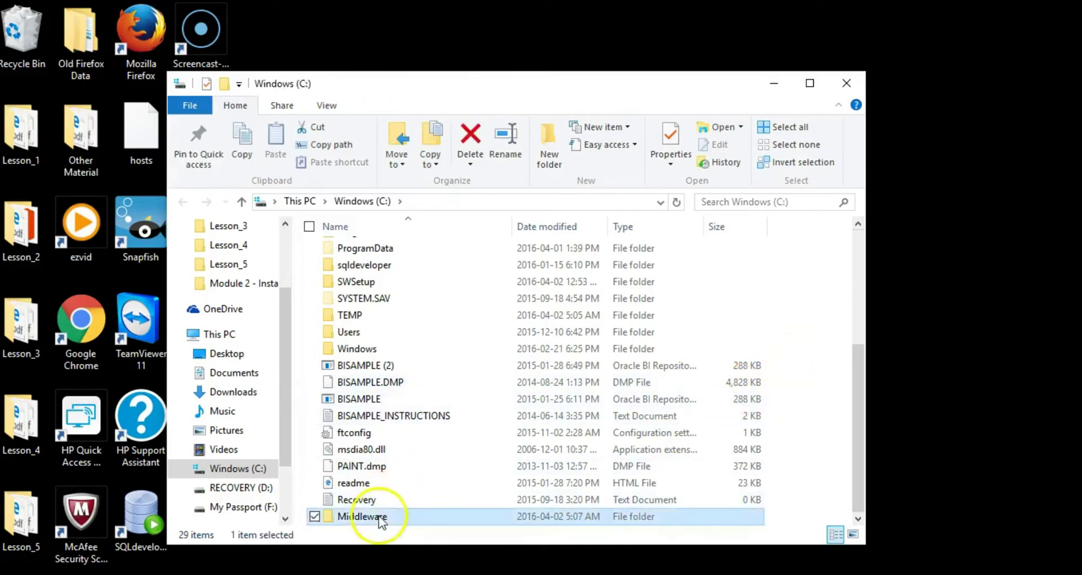
double_click(379, 518)
left_click(362, 202)
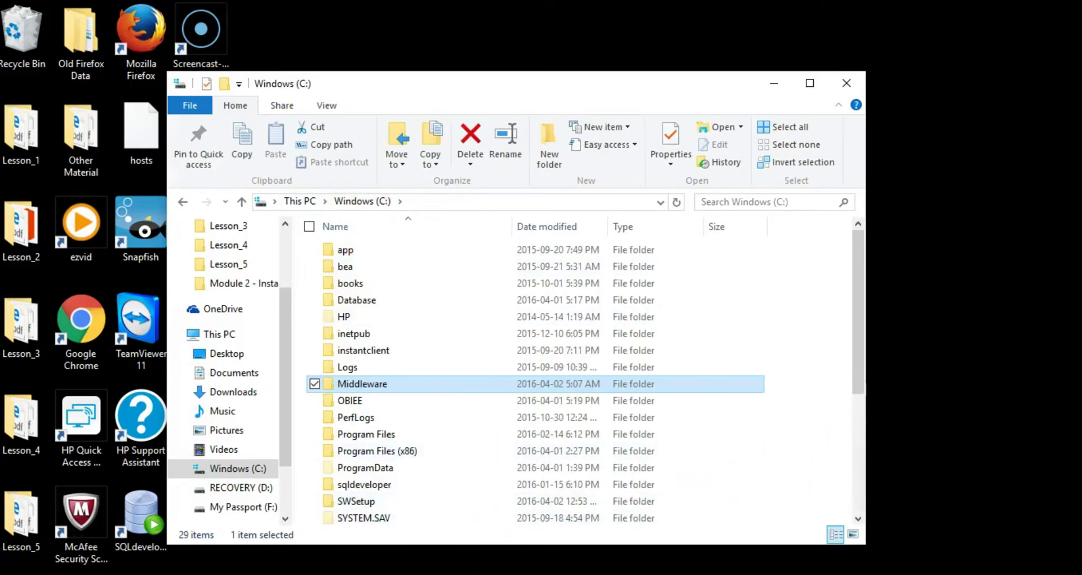
- Set the Middleware Home to C:\Middleware in the installer
left_click(580, 507)
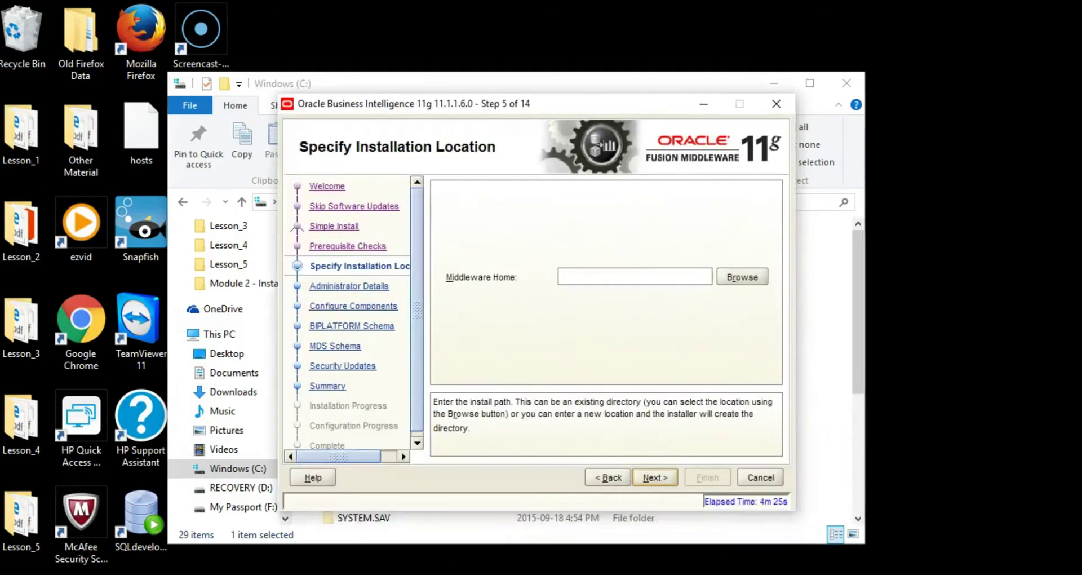
left_click(740, 277)
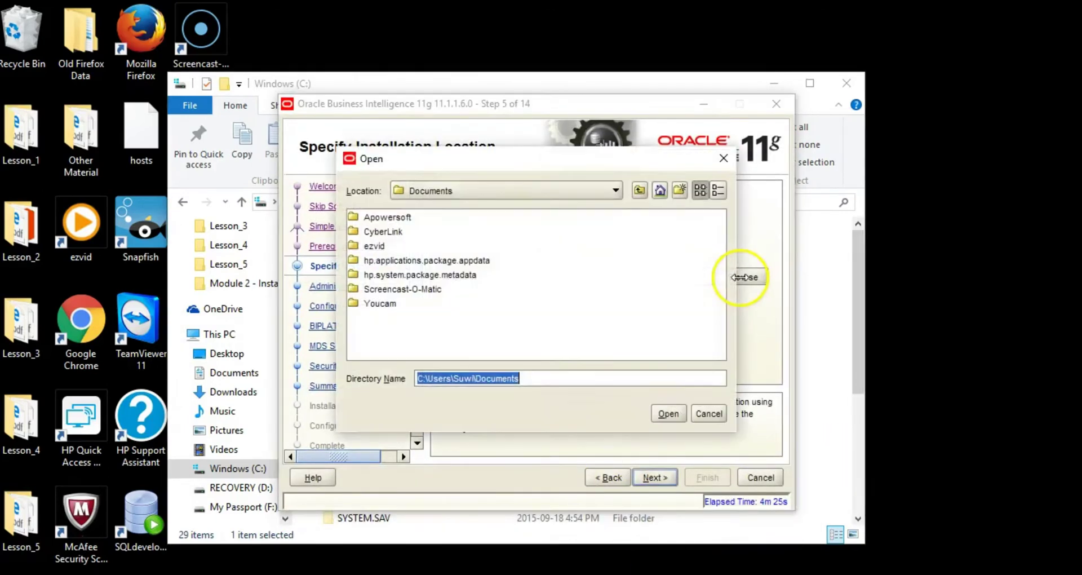
left_click(616, 192)
scroll(617, 237, "up", 2)
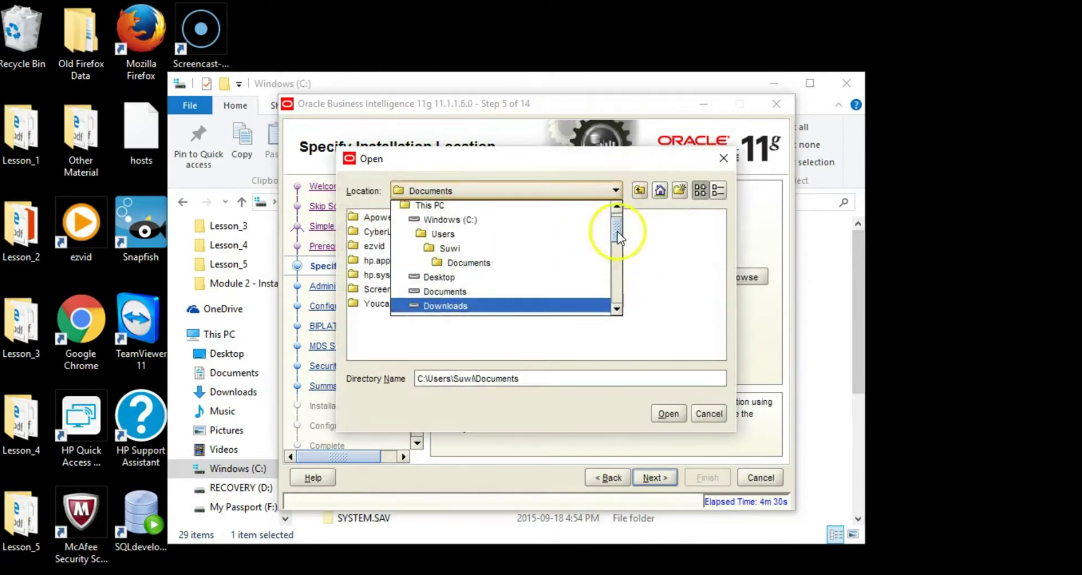
scroll(617, 234, "up", 1)
left_click(442, 236)
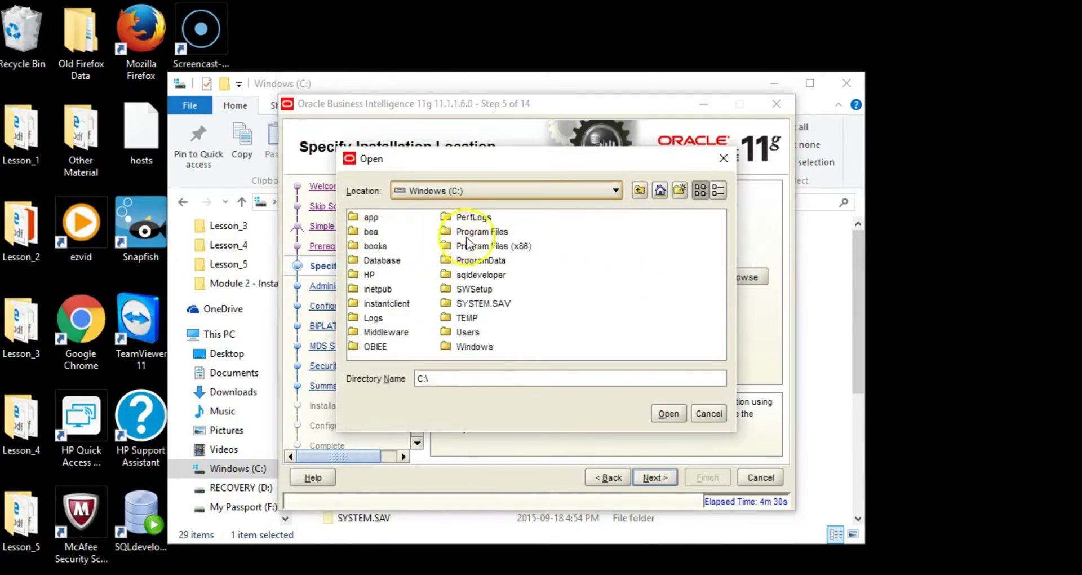
left_click(386, 334)
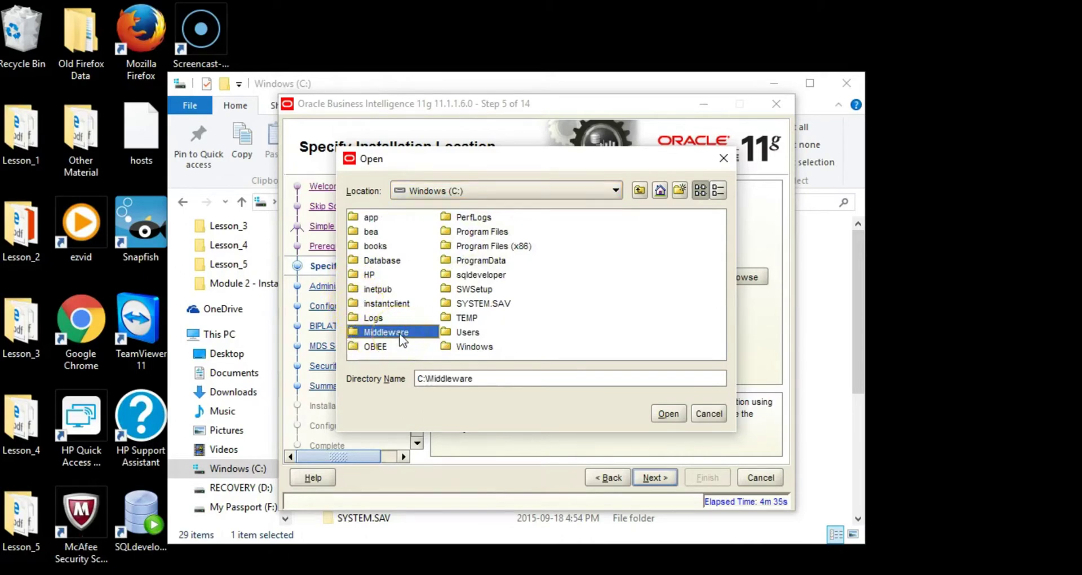
left_click(668, 415)
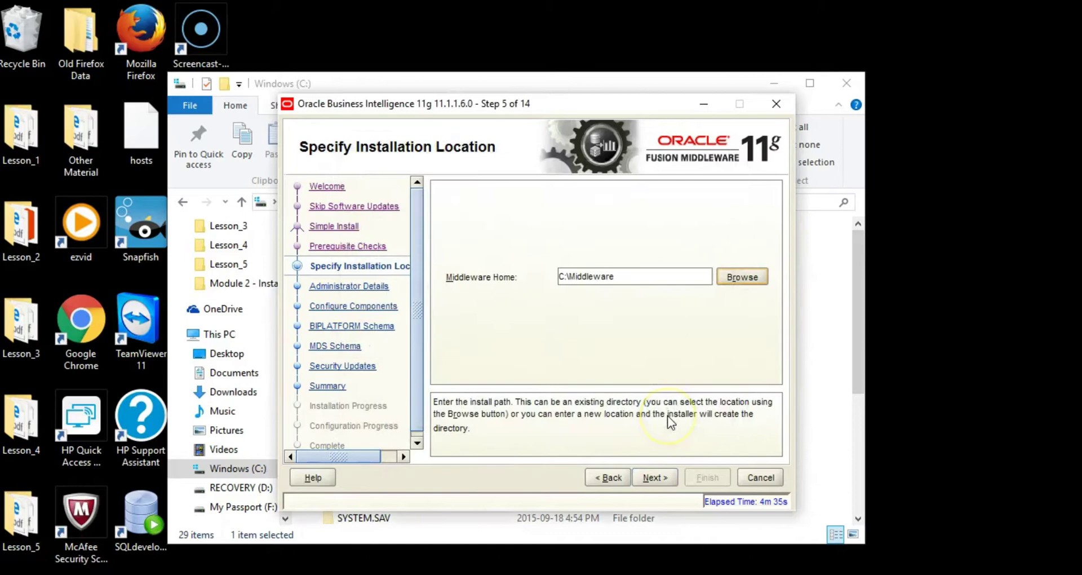
left_click(652, 479)
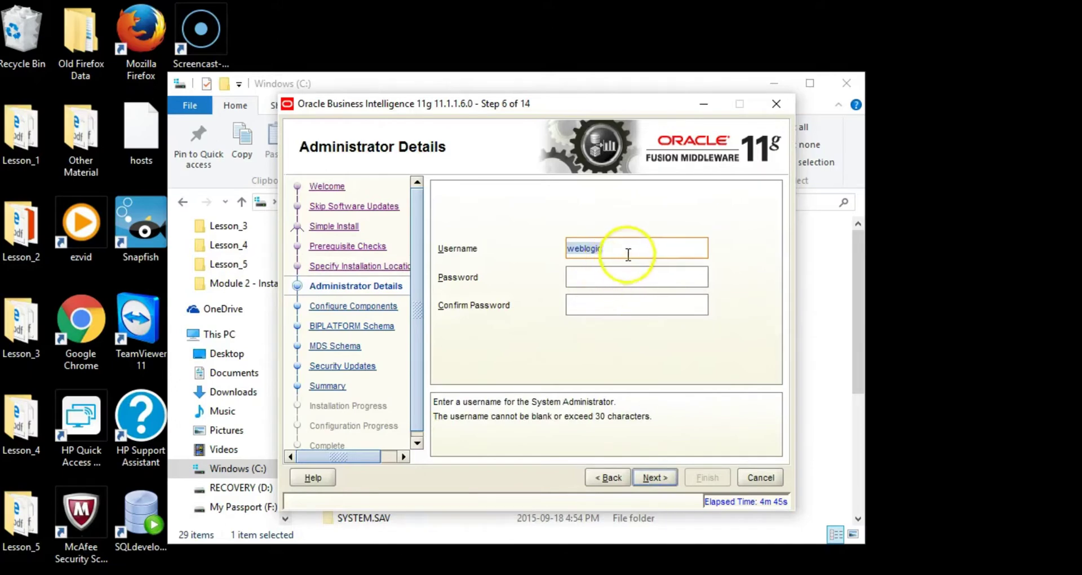
- Keep the prefilled administrator username and enter and confirm the administrator password
left_click(629, 253)
left_click(616, 283)
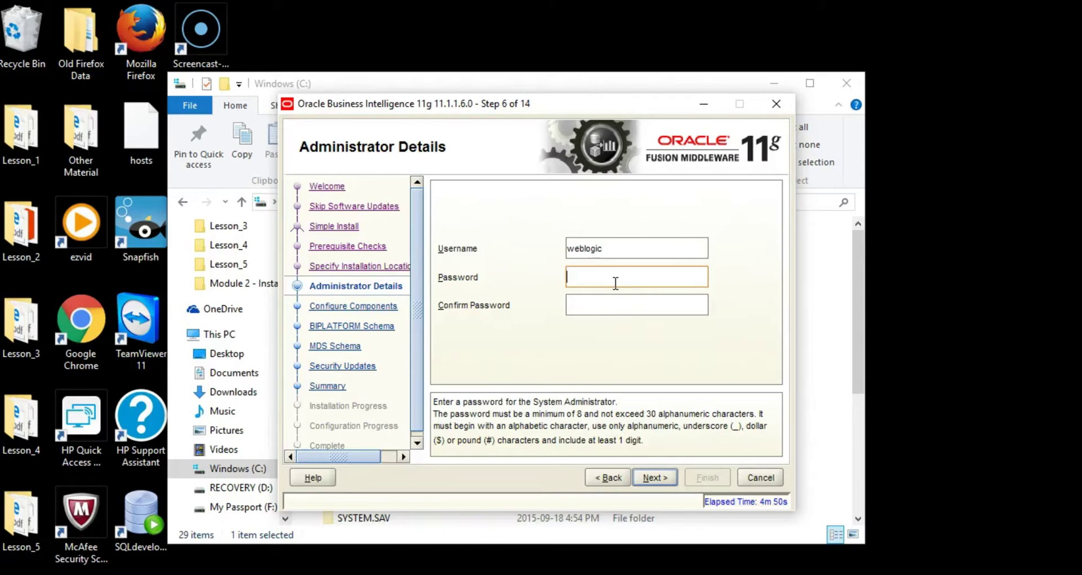
type("••••••••")
left_click(616, 307)
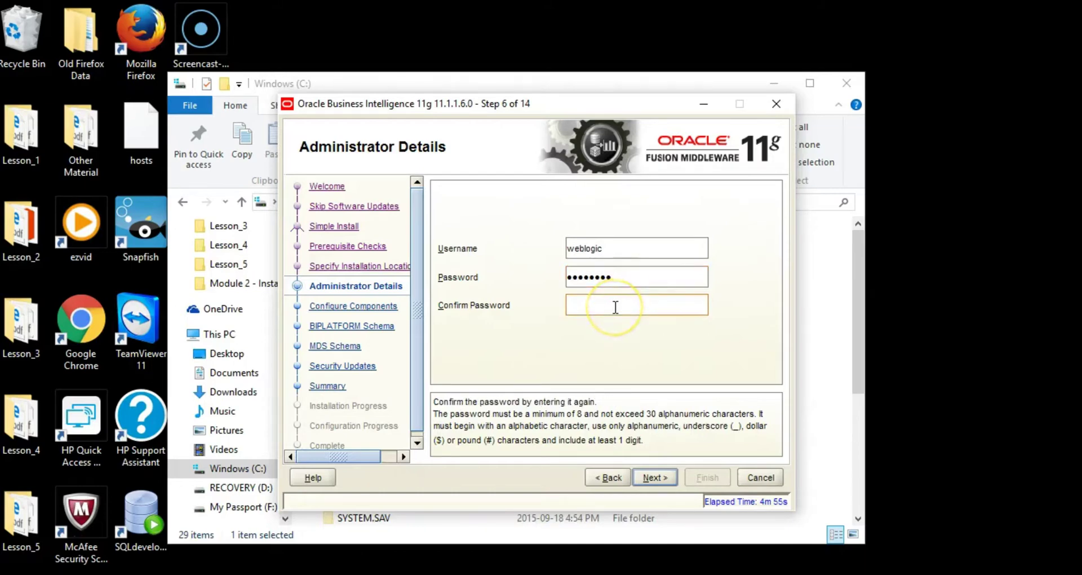
type("••••••••")
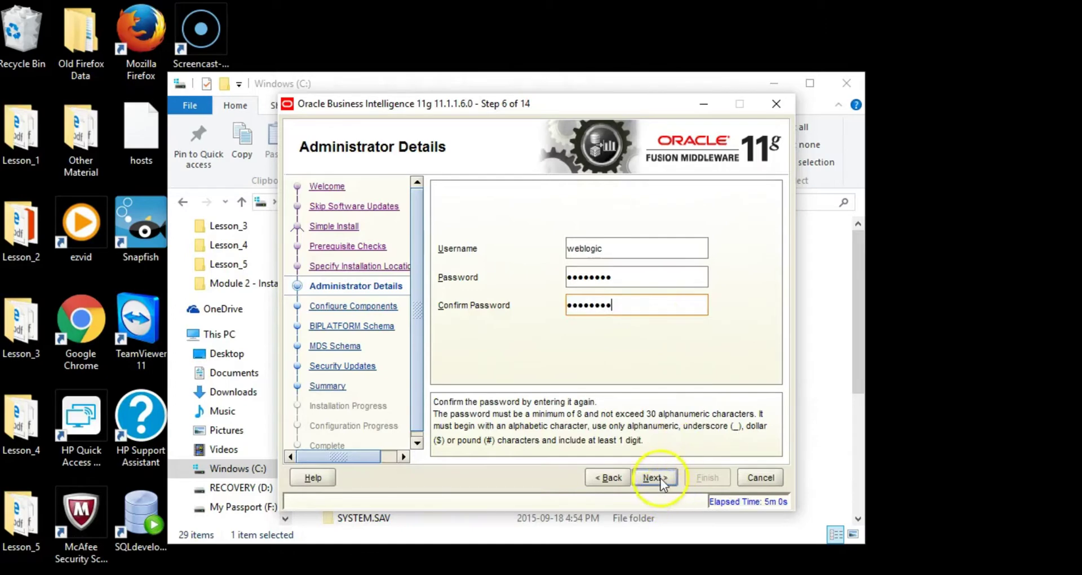
left_click(656, 477)
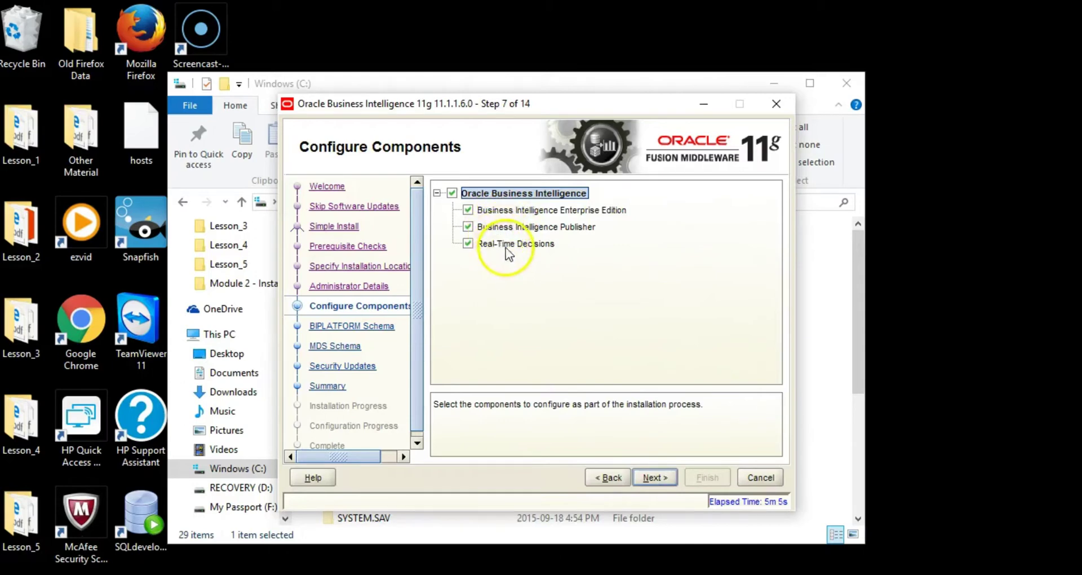
- Keep all three BI components selected and allow Java through the Windows firewall
left_click(661, 479)
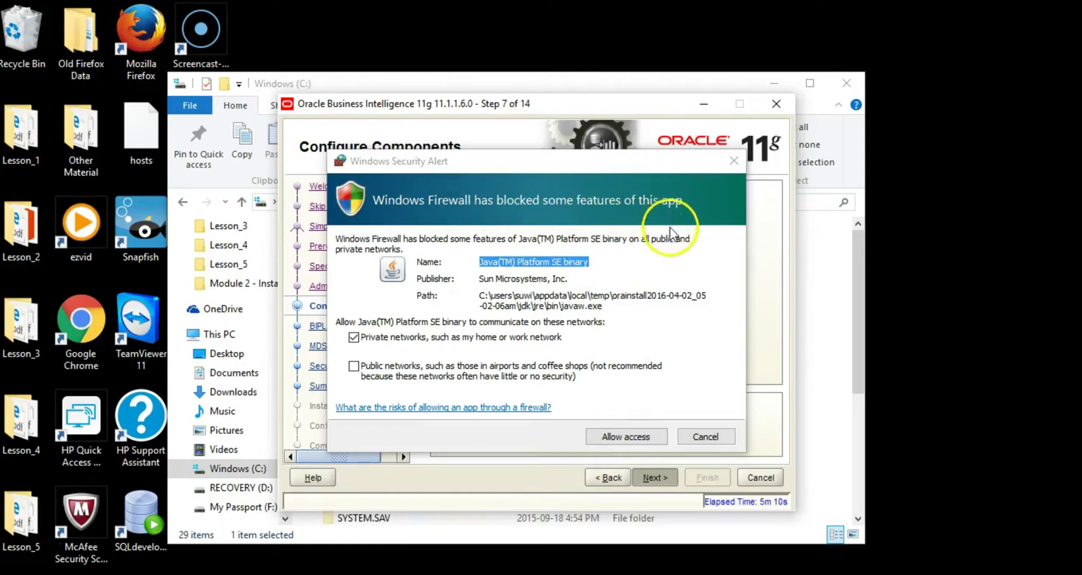
left_click(620, 440)
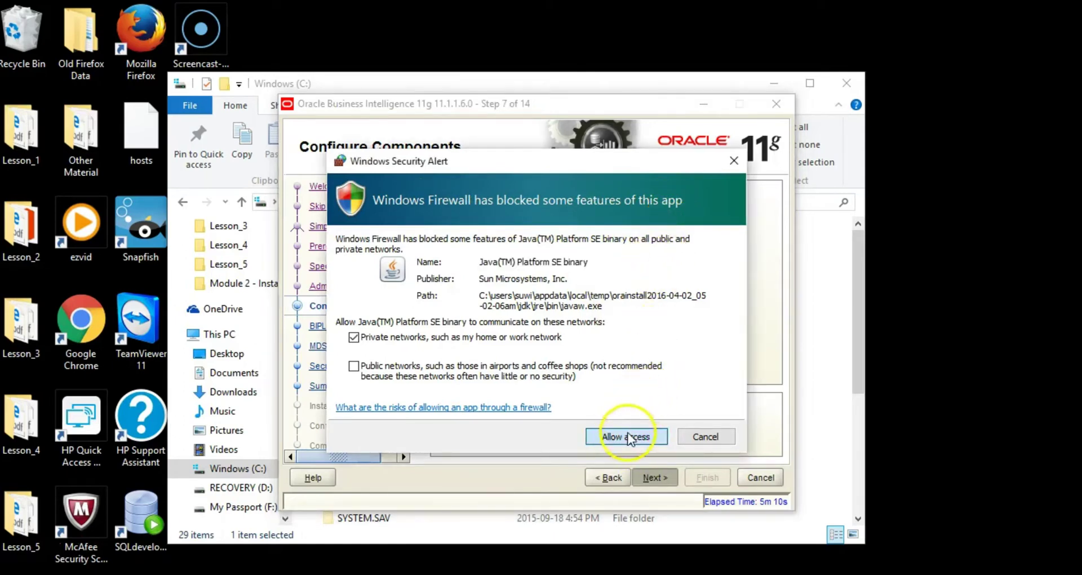
left_click(629, 438)
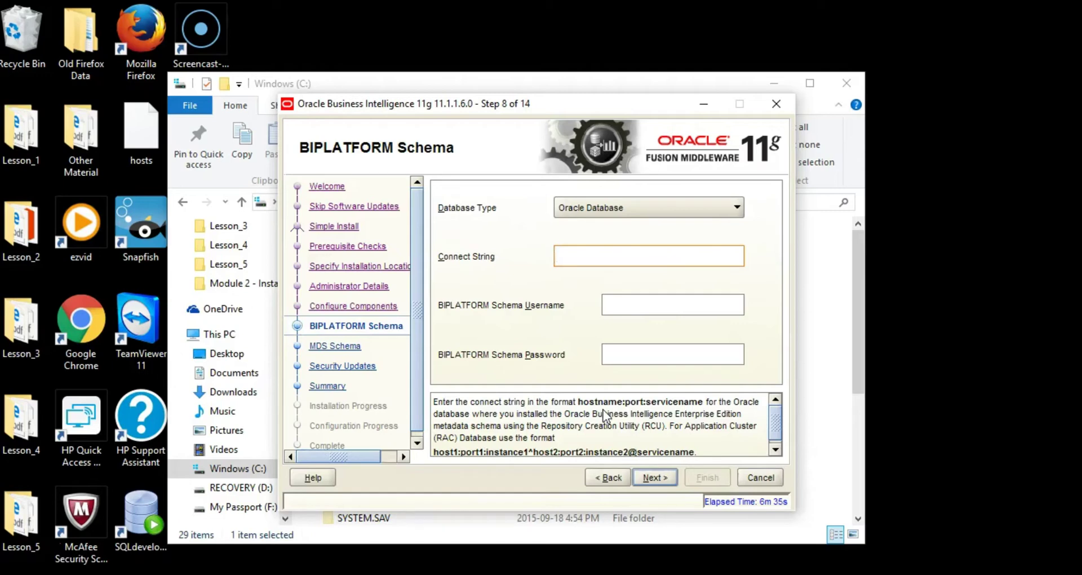
- Connect the BIPLATFORM schema at localhost:1521:orcl as DEV_BIPLATFORM with its password, then accept the MDS schema values
type("localhost:1521:orcl")
key("Tab")
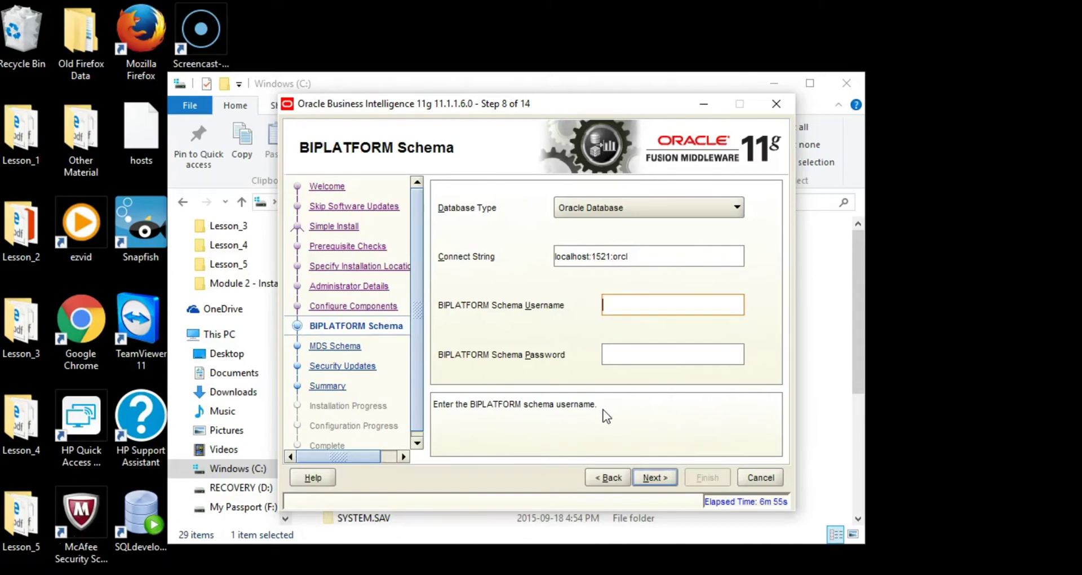
left_click(637, 309)
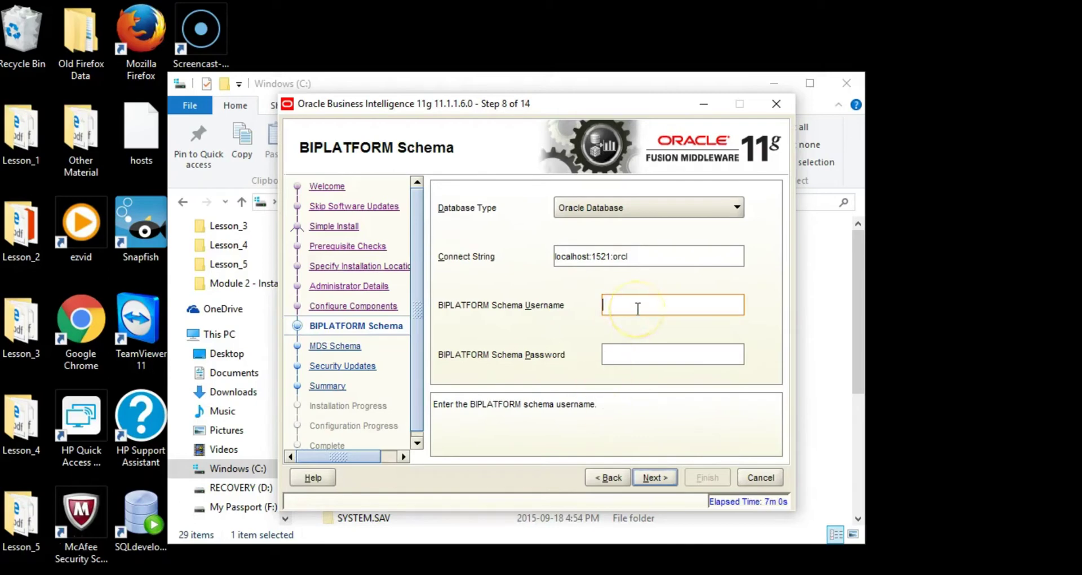
type("DEV_")
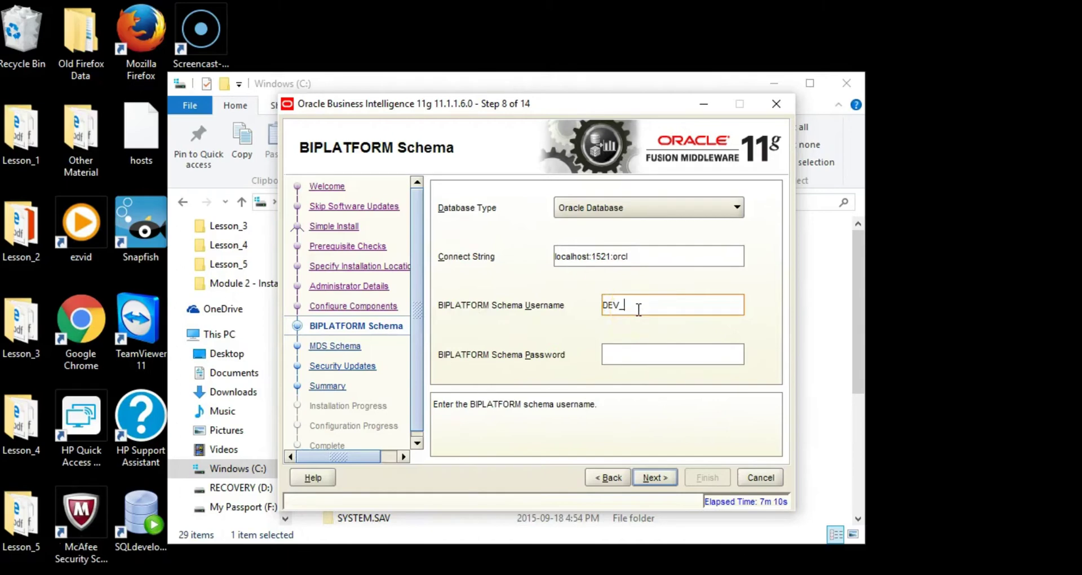
type("BIPLATFORM")
left_click(627, 355)
type("Admin1234")
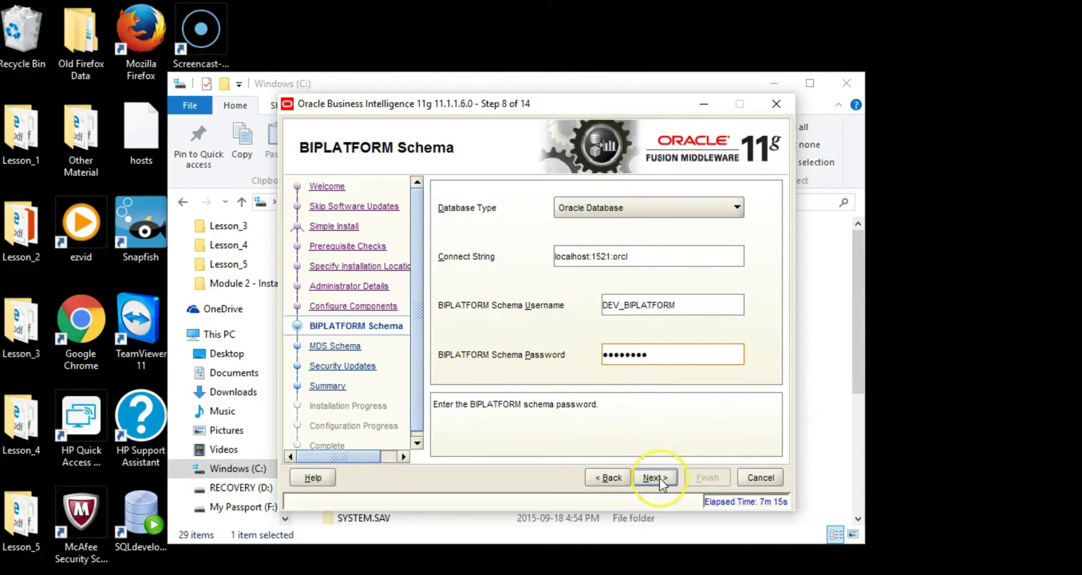
left_click(659, 478)
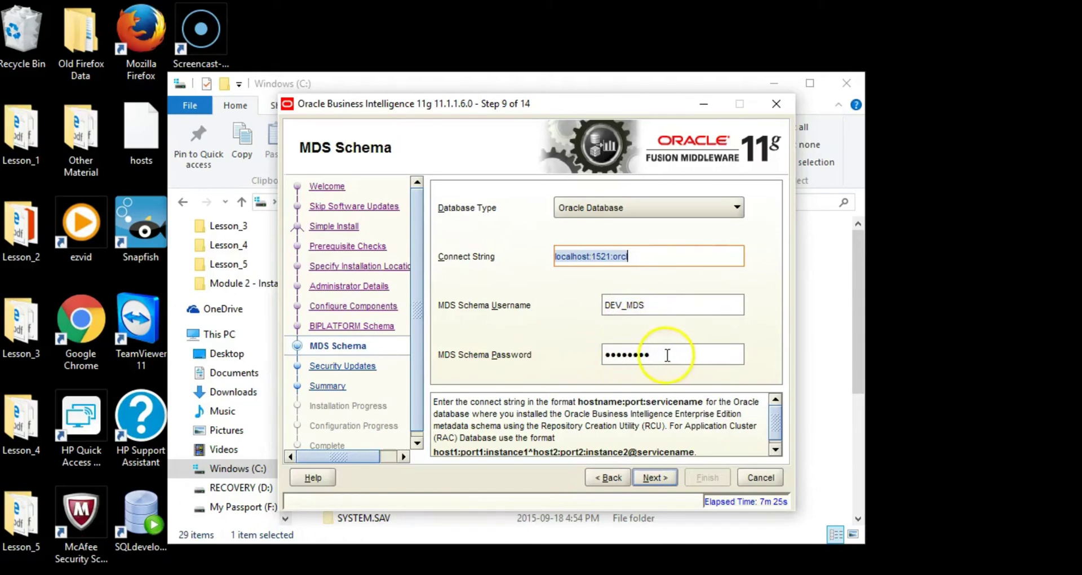
left_click(651, 478)
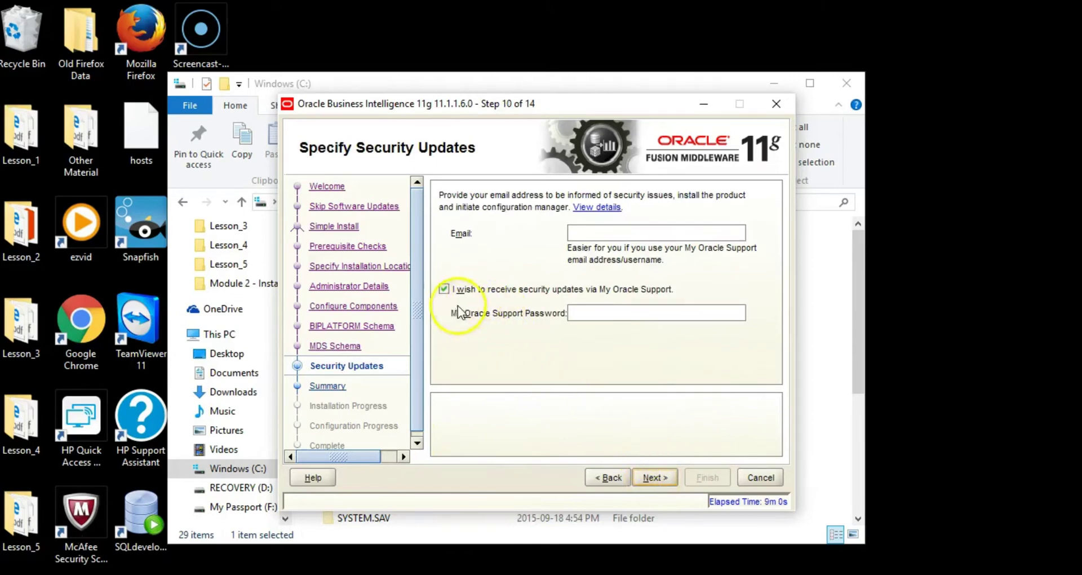
- Decline security updates via Oracle Support and confirm the warning
left_click(444, 289)
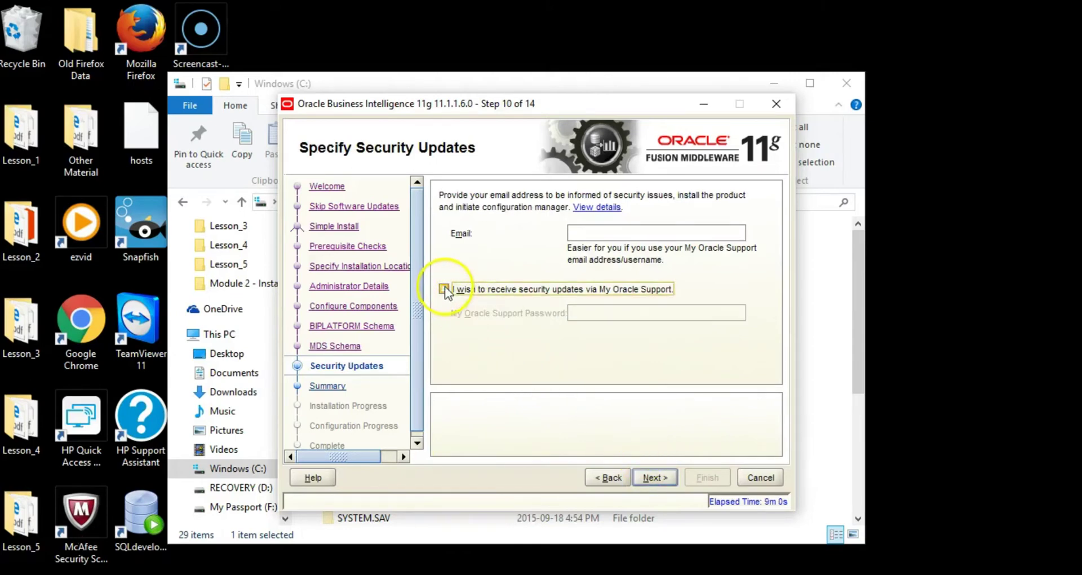
left_click(649, 477)
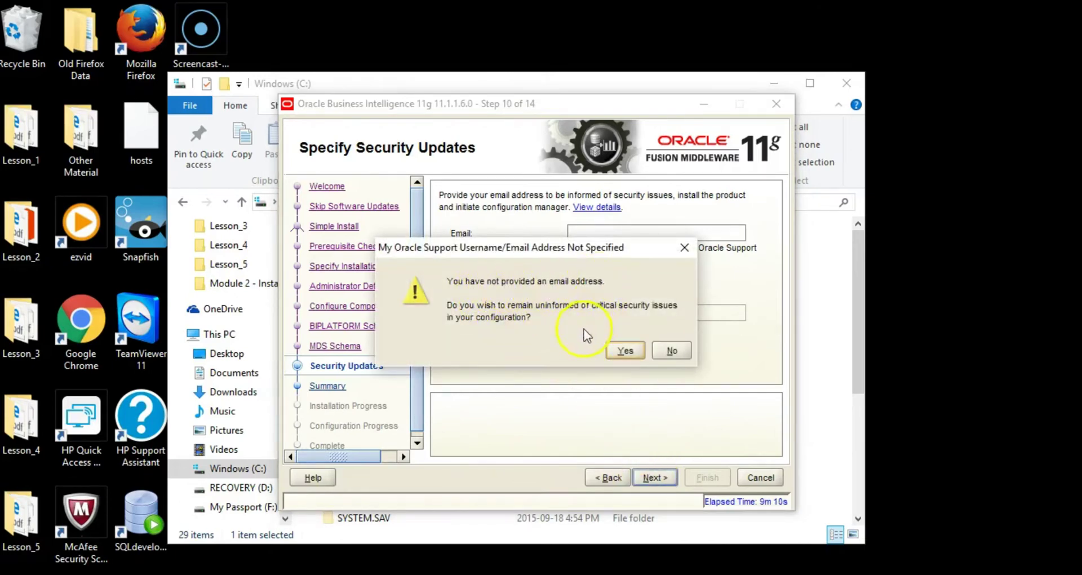
left_click(622, 351)
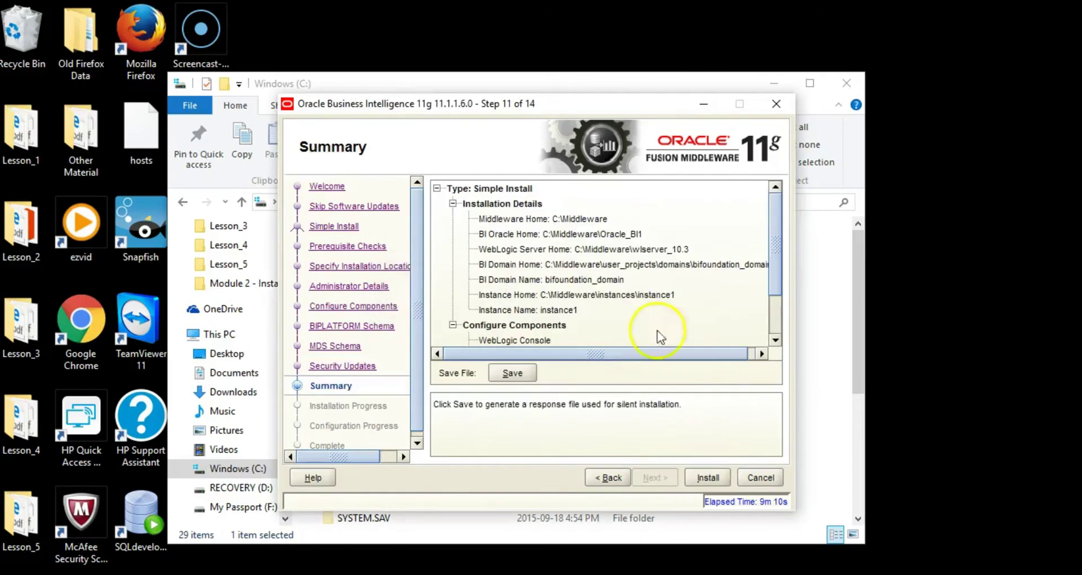
- Review the installation summary and start the install
left_click_drag(776, 243, 775, 284)
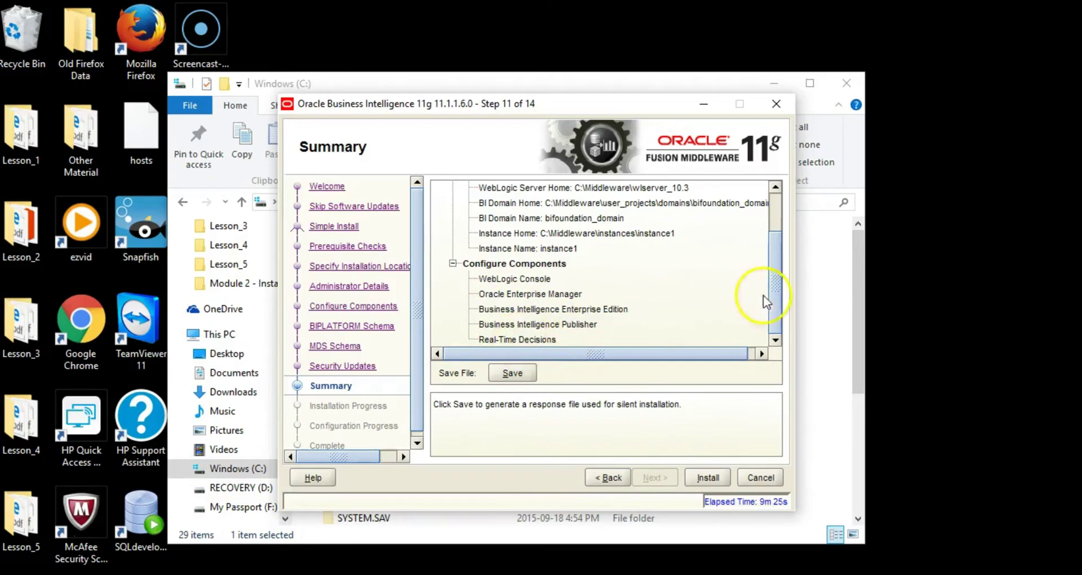
left_click_drag(780, 295, 779, 250)
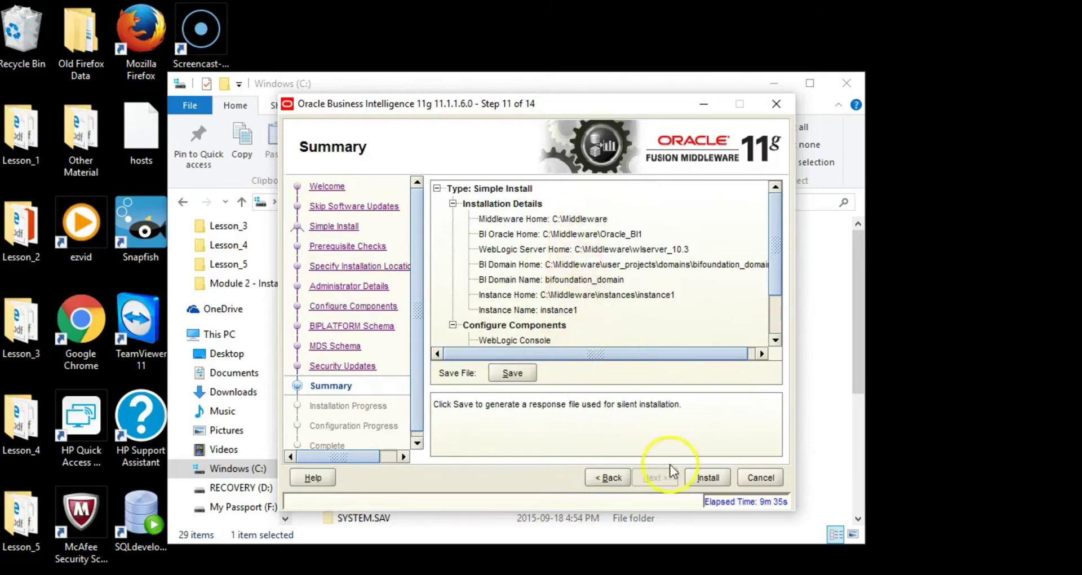
left_click(705, 476)
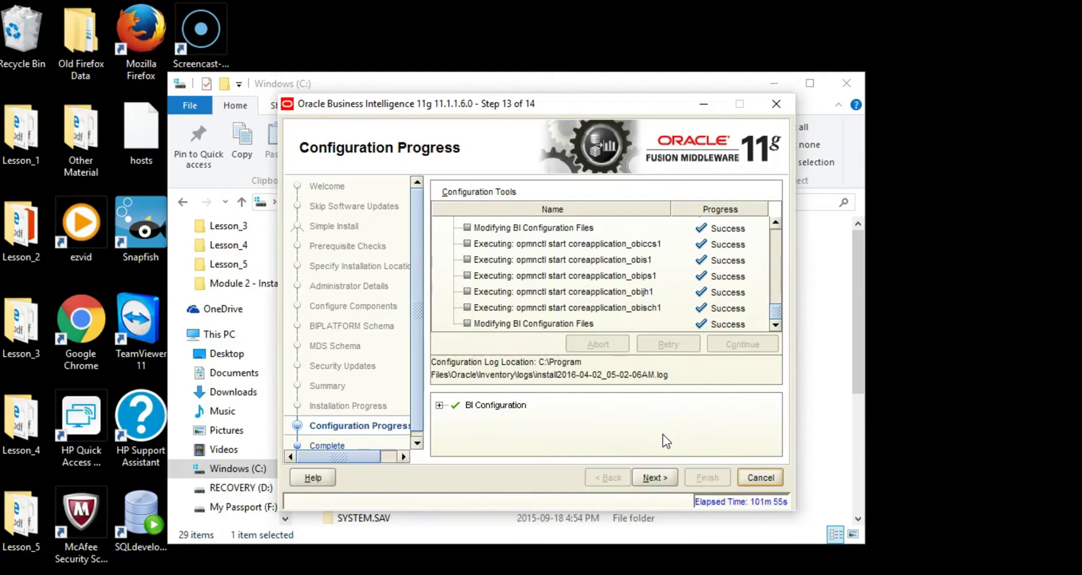
- After installation and BI configuration report Success for all tools, advance to the Complete step
left_click(654, 478)
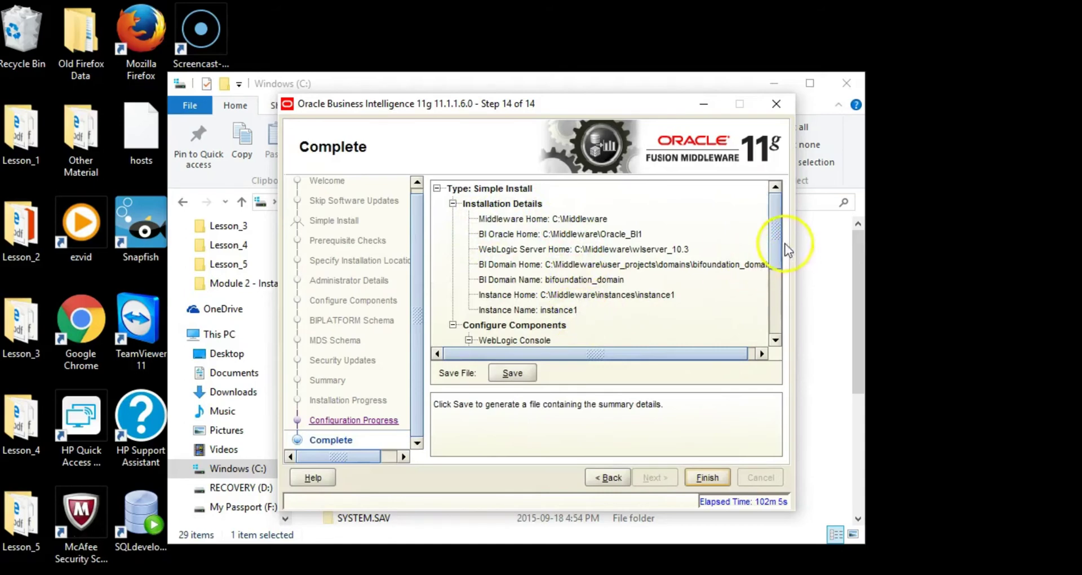
- Review the configured component URLs on the Complete page and finish the installer
left_click_drag(776, 237, 777, 288)
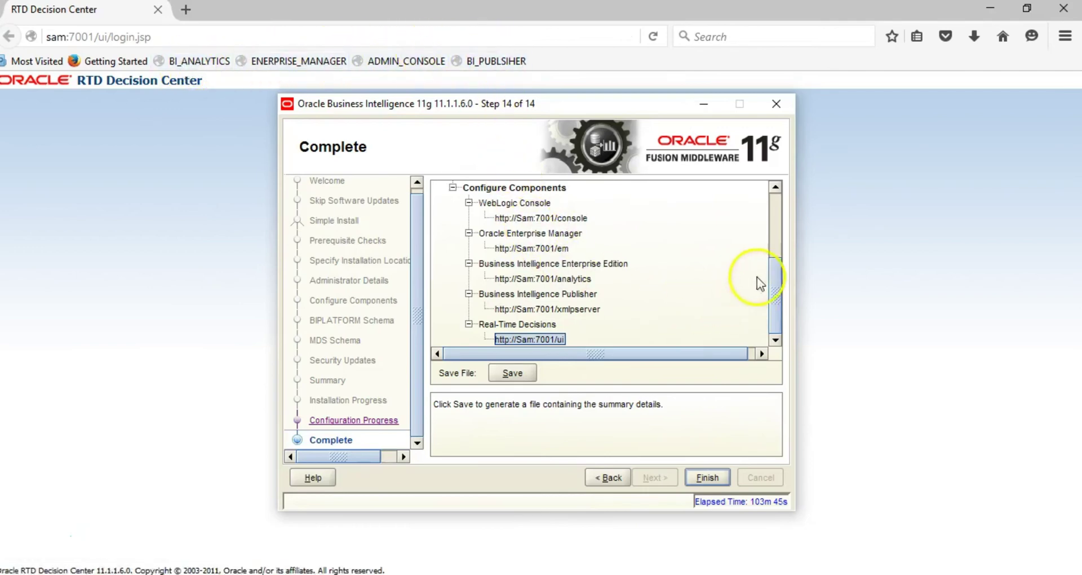
left_click(701, 477)
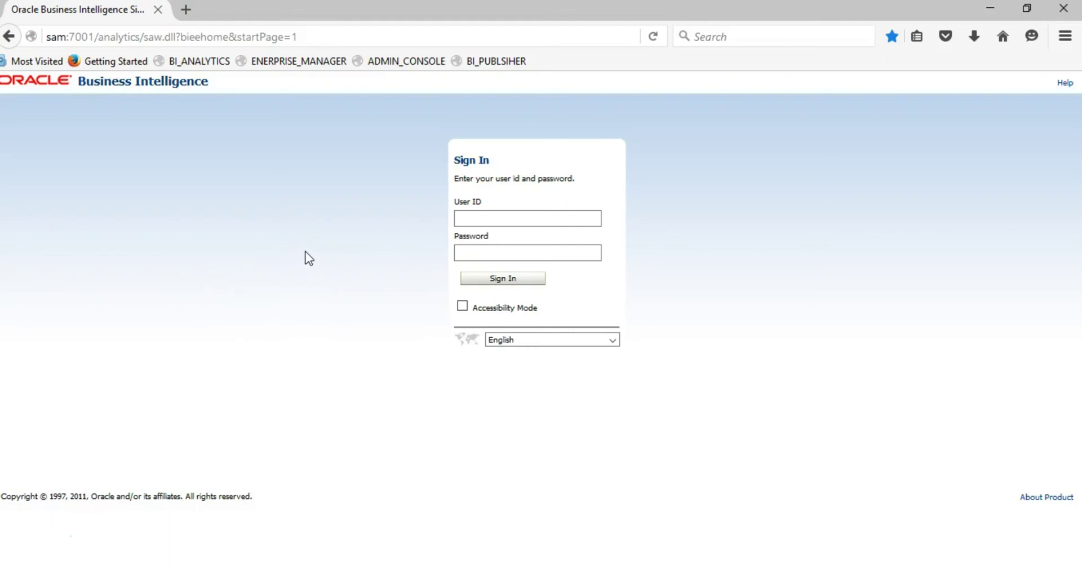
- Sign in to BI Analytics as the saved weblogic user, re-entering the account password
left_click(474, 216)
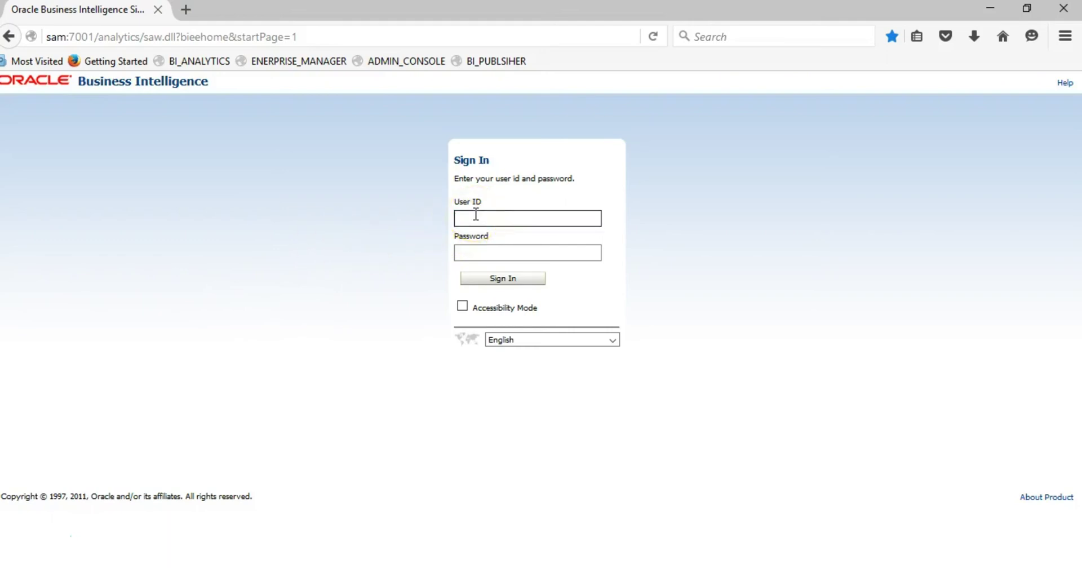
type("web")
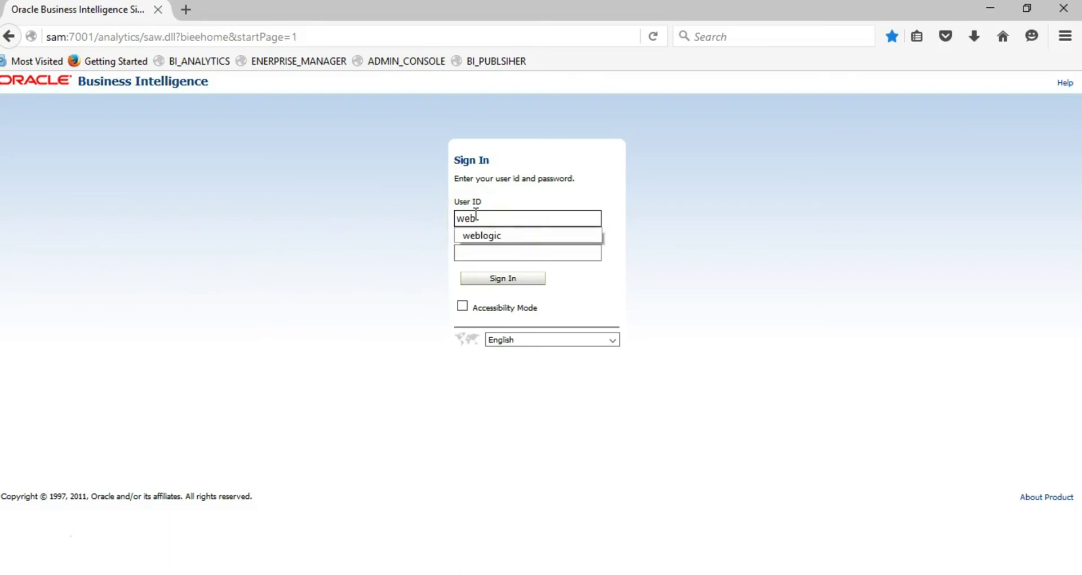
left_click(482, 235)
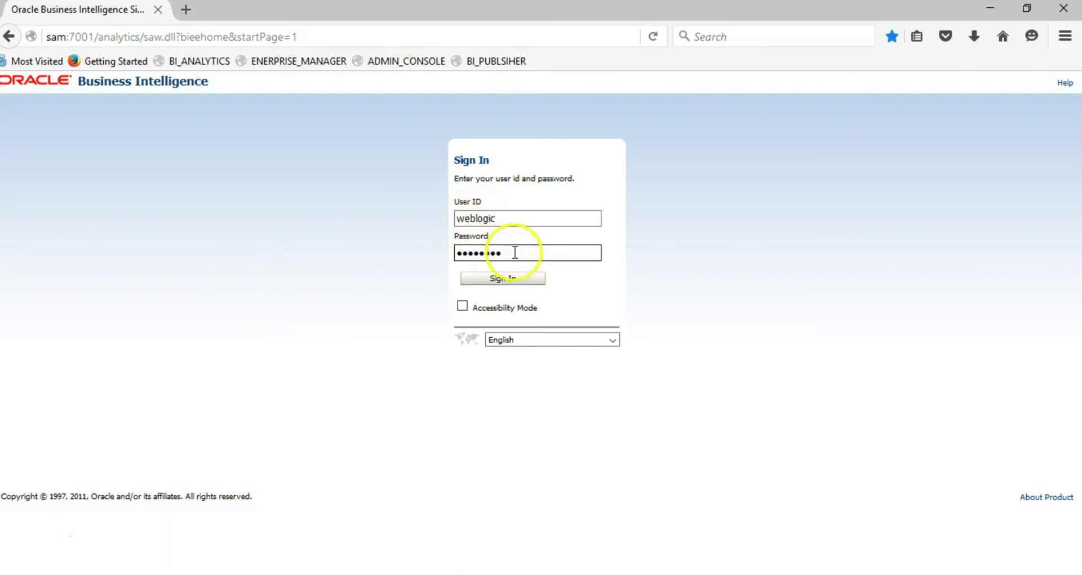
left_click_drag(515, 252, 398, 243)
type("welcome")
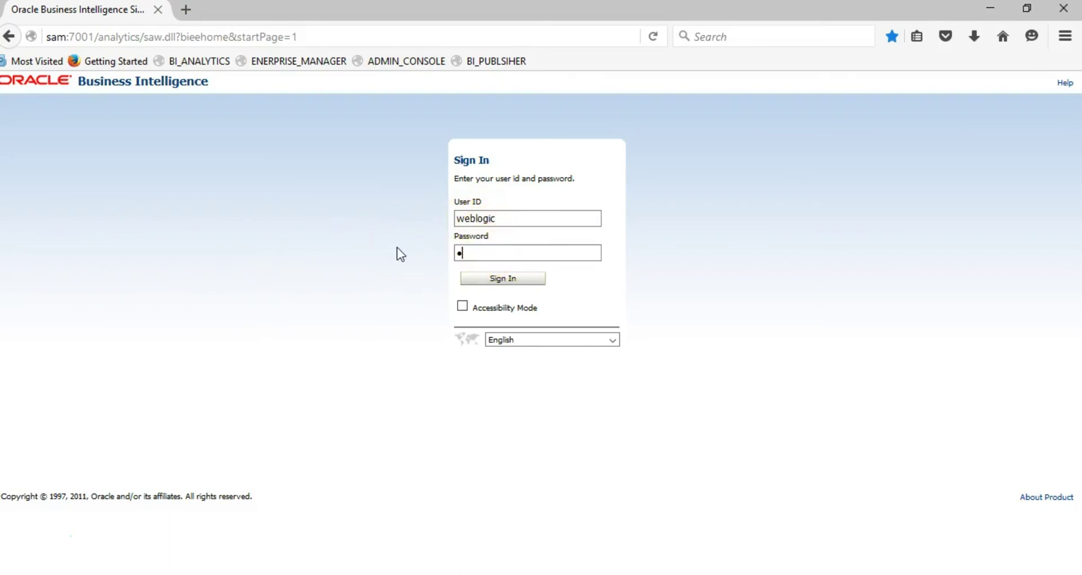
type("1")
left_click(505, 282)
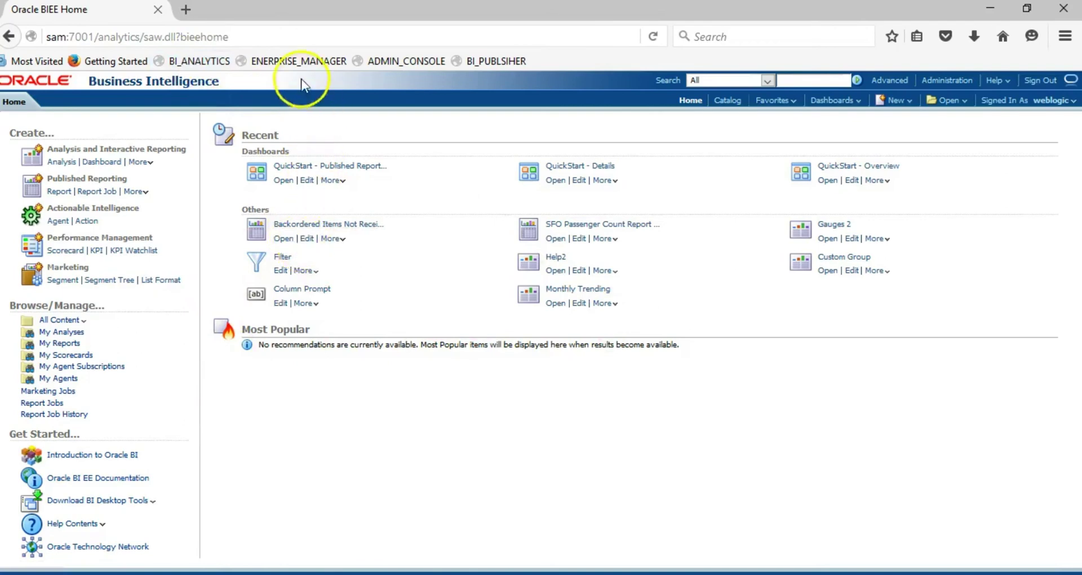
- Log into Enterprise Manager as weblogic and accept the accessibility preferences to reach Farm_bifoundation_domain
left_click(298, 62)
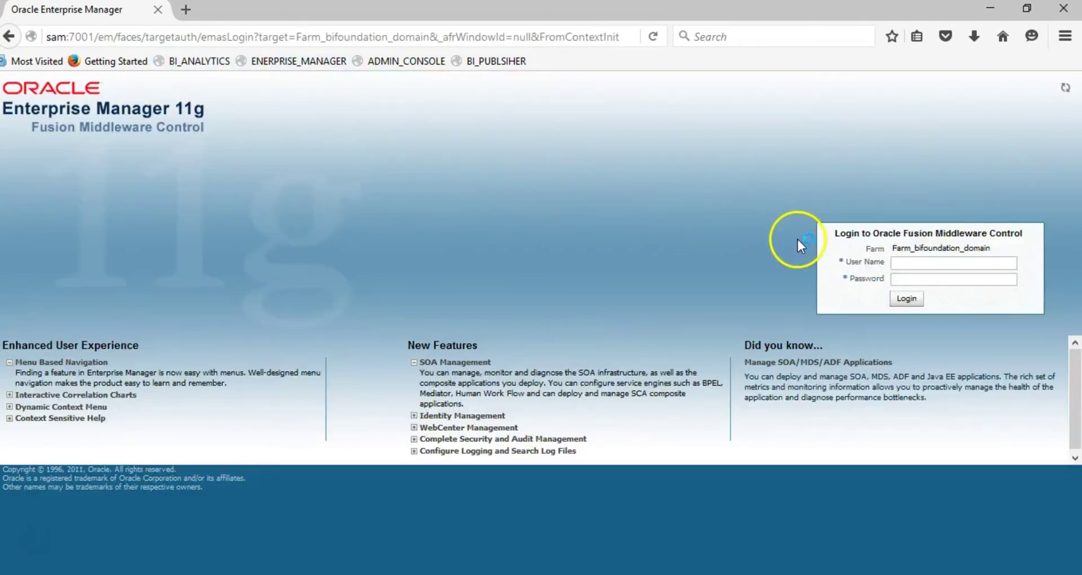
left_click(904, 261)
type("we")
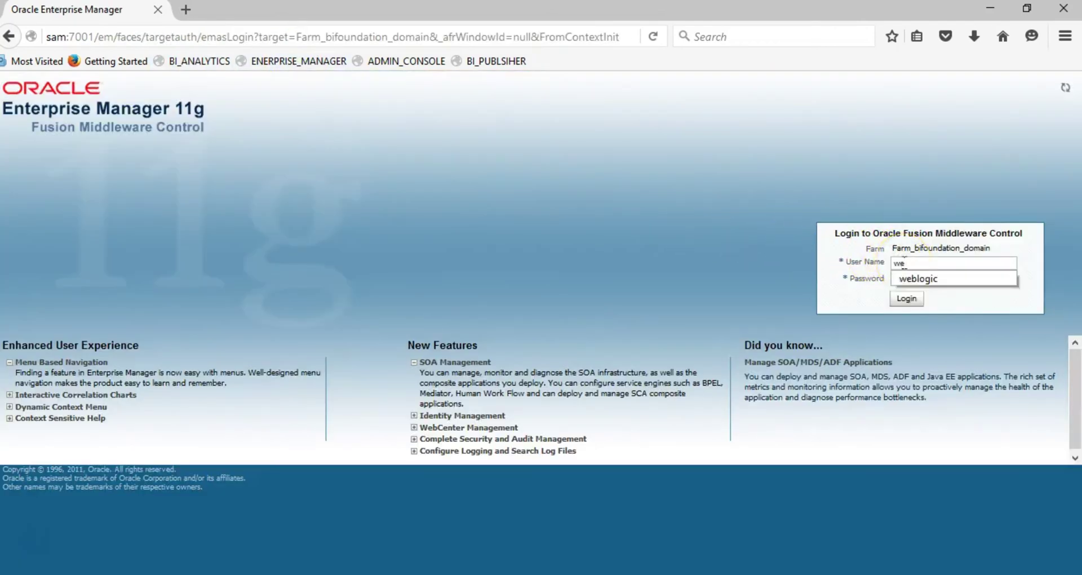
left_click(911, 279)
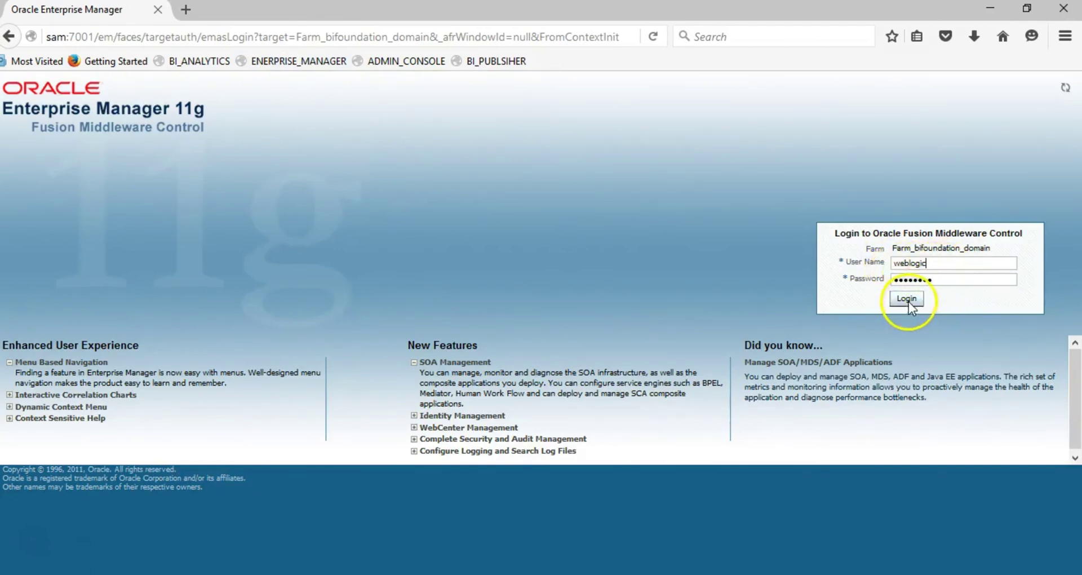
left_click(907, 299)
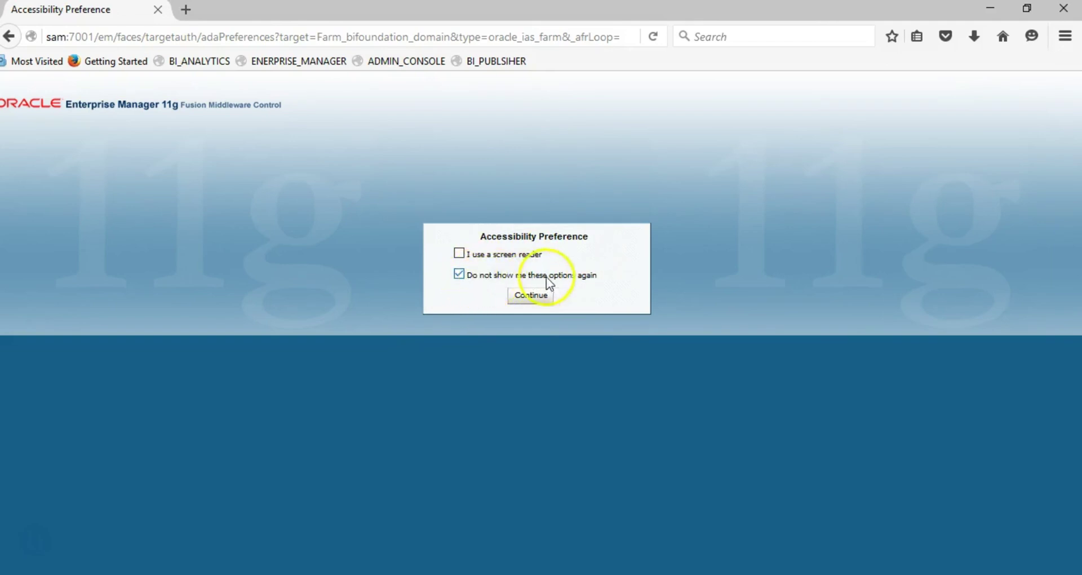
left_click(532, 295)
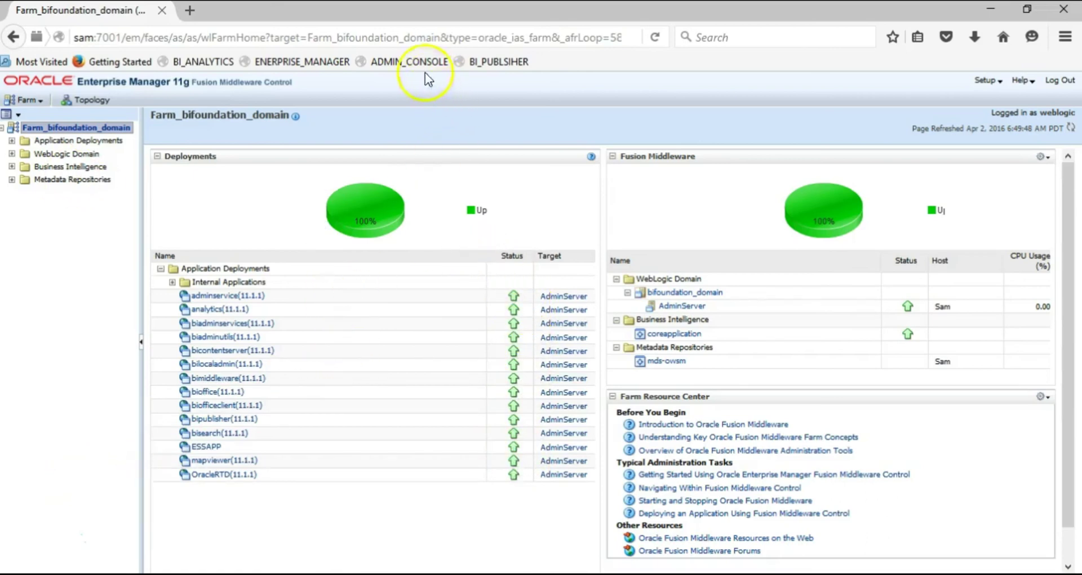
- Log into the WebLogic Administration Console as weblogic, then go to BI Publisher via its bookmark
left_click(397, 62)
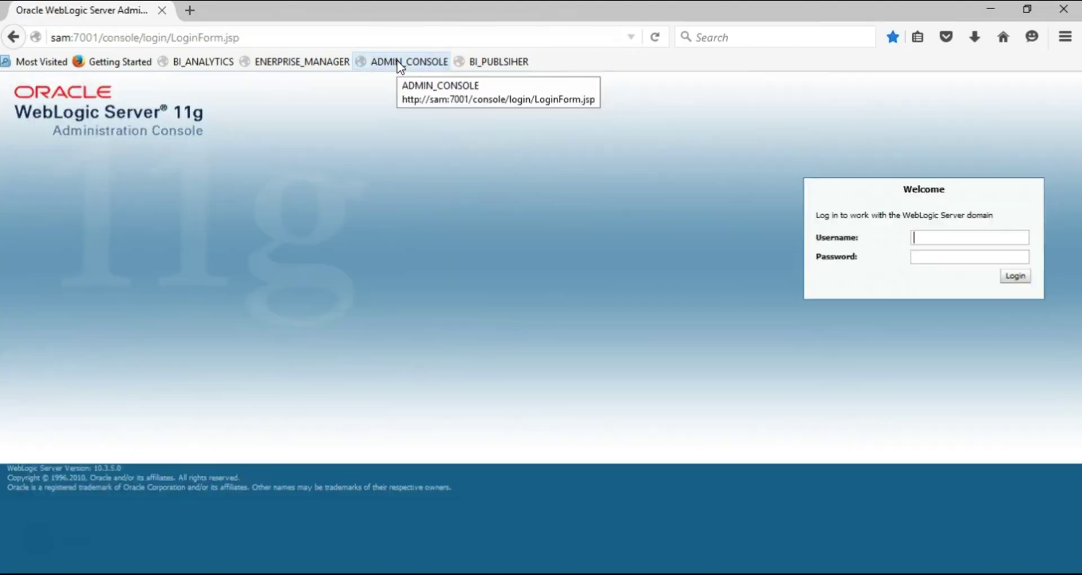
type("we")
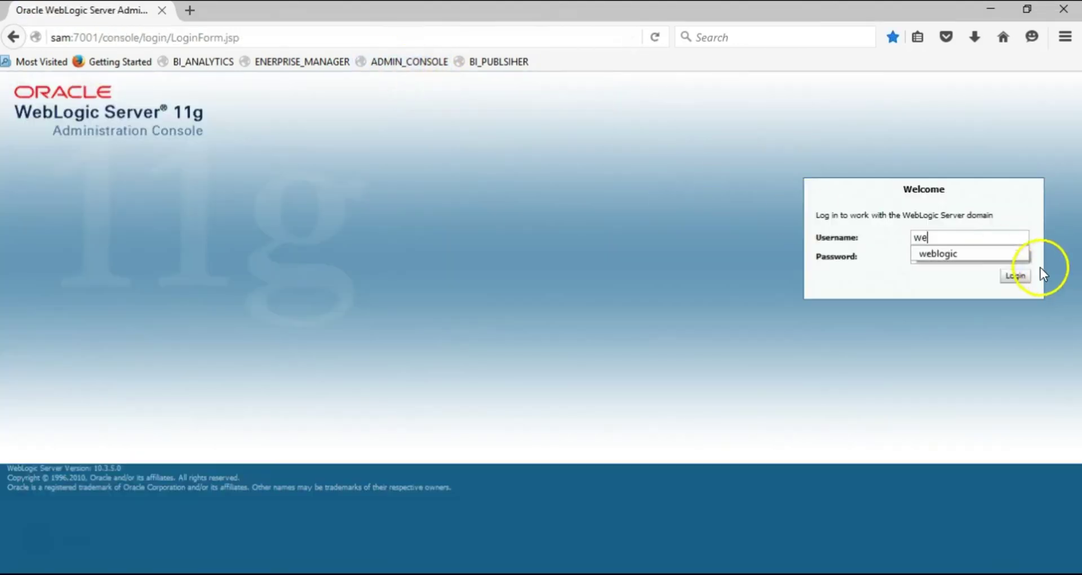
left_click(953, 255)
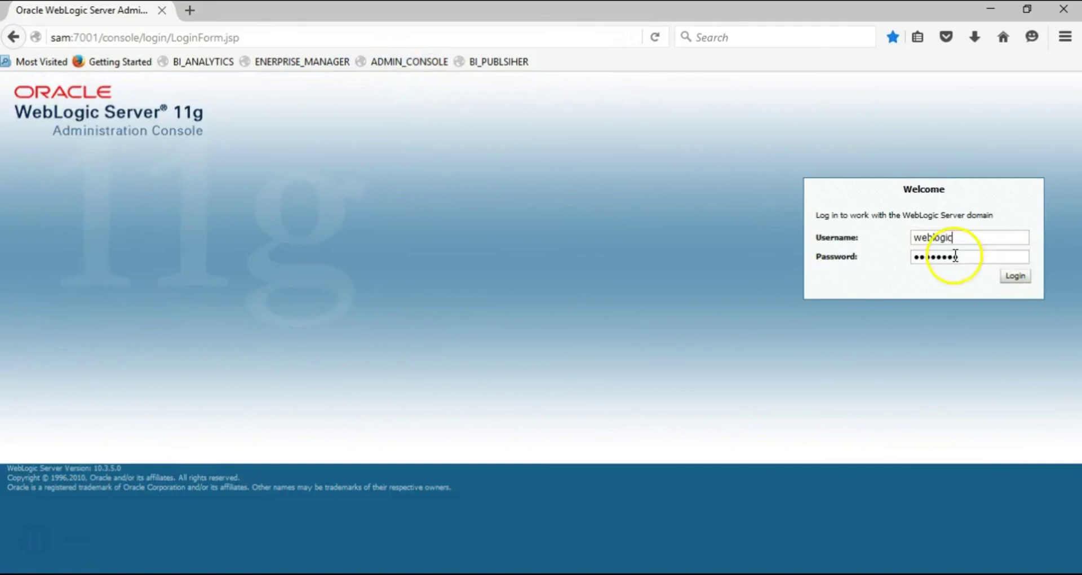
left_click(1016, 276)
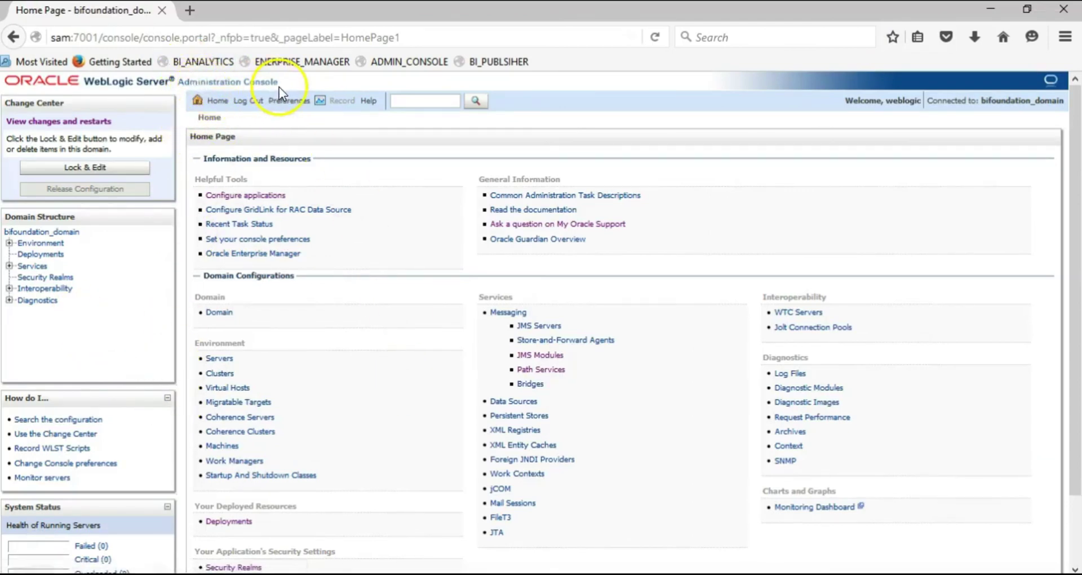
left_click(511, 66)
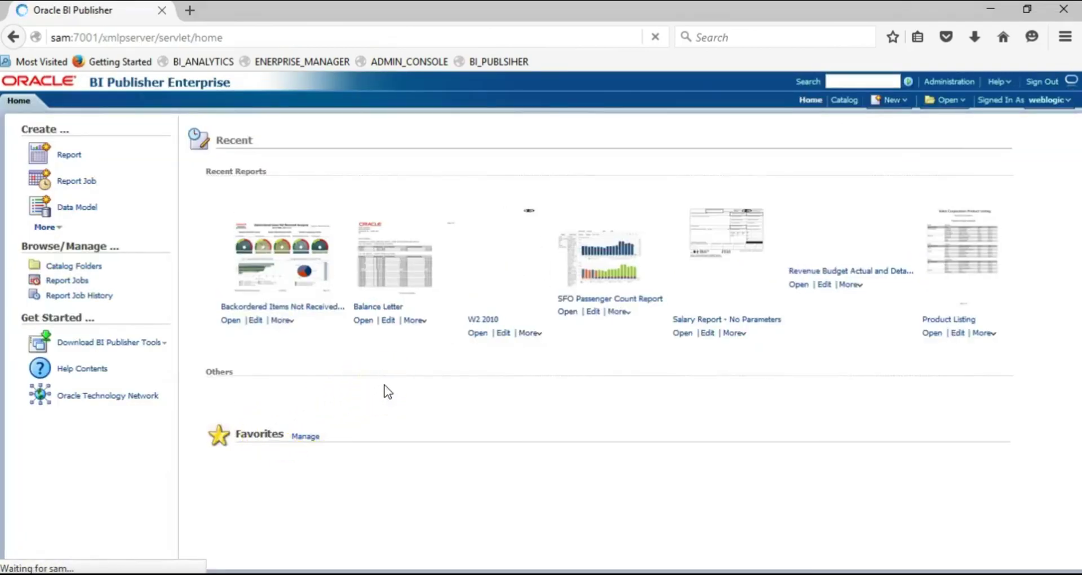
- Let the BI Publisher Enterprise home page load its recent reports, such as Balance Letter and W2 2010
left_click(291, 181)
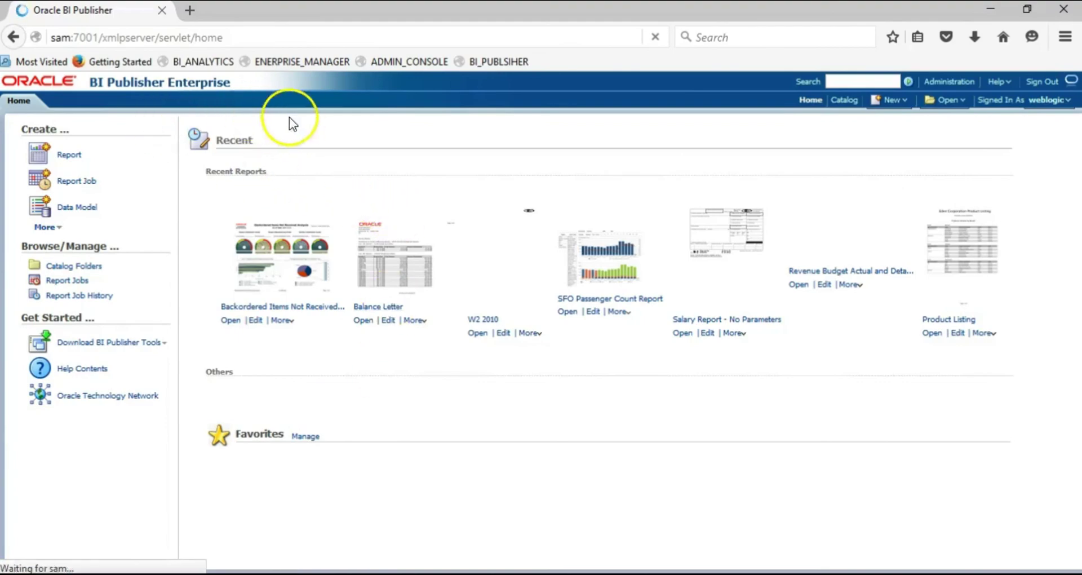